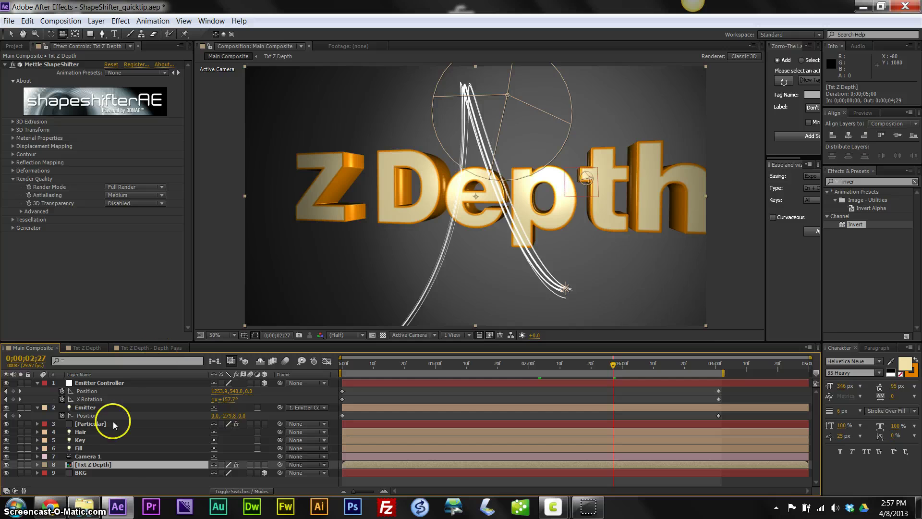
Bring the Red Giant QuickTip #78 page on Particular's Z-Buffer to the front in Chrome.
left_click(50, 506)
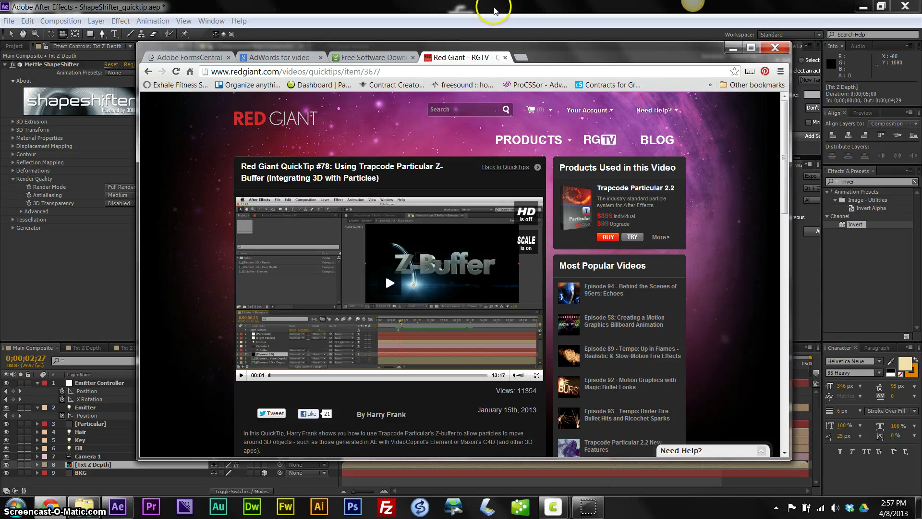
Switch back to the After Effects window showing the extruded ZDepth text in Main Composite.
left_click(495, 9)
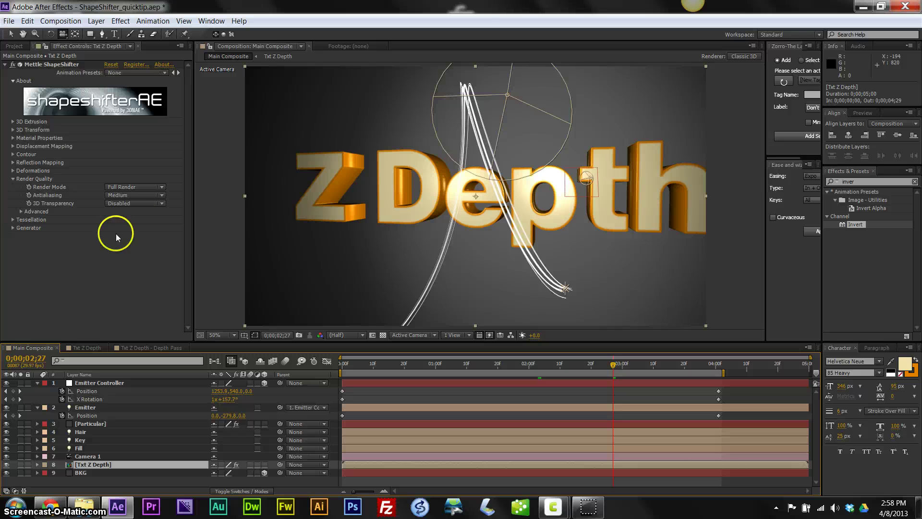
Review ShapeShifter's render mode choices and leave it at Full Render.
left_click(154, 184)
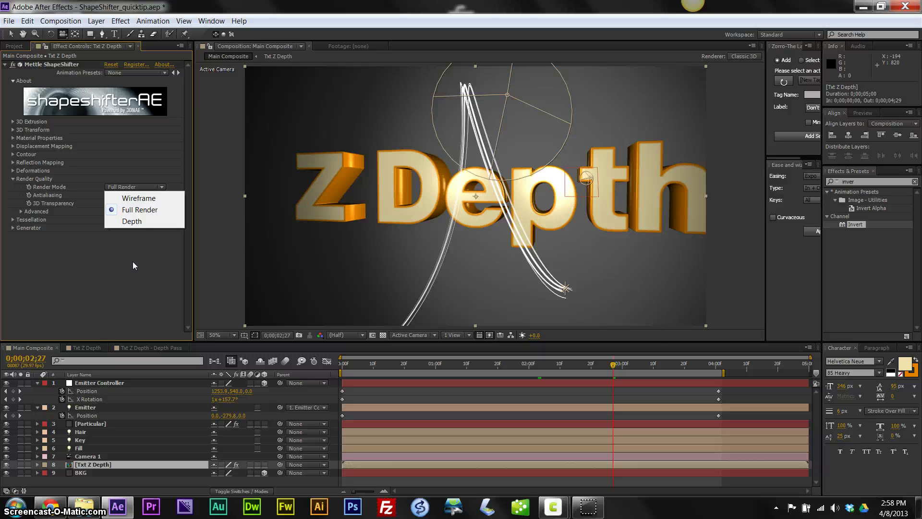
key("Escape")
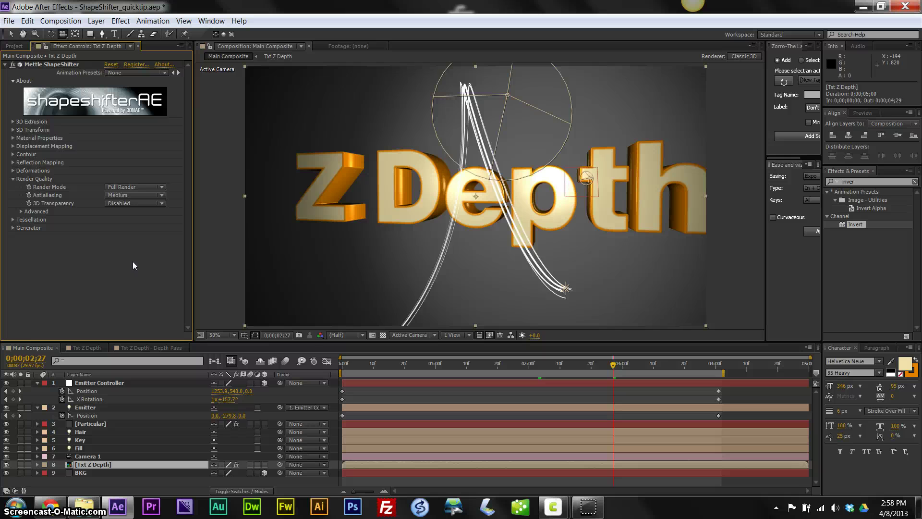
left_click(89, 424)
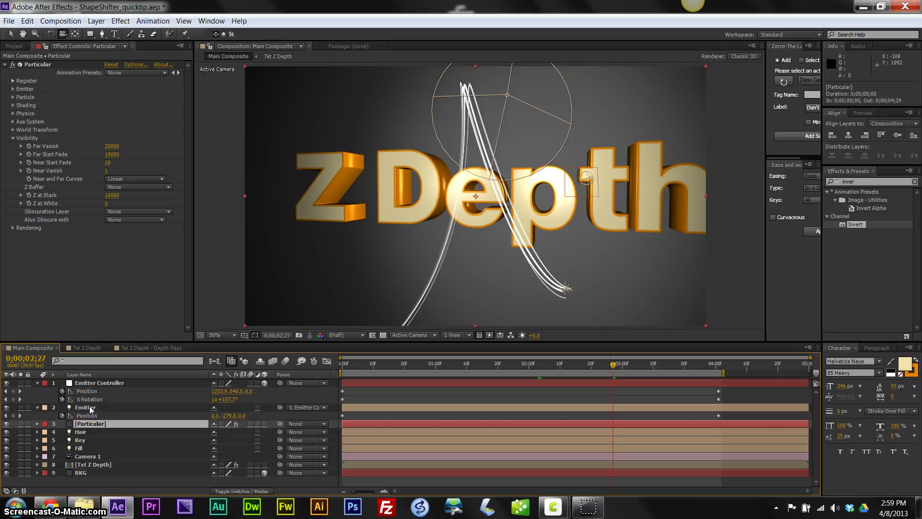
left_click(90, 407)
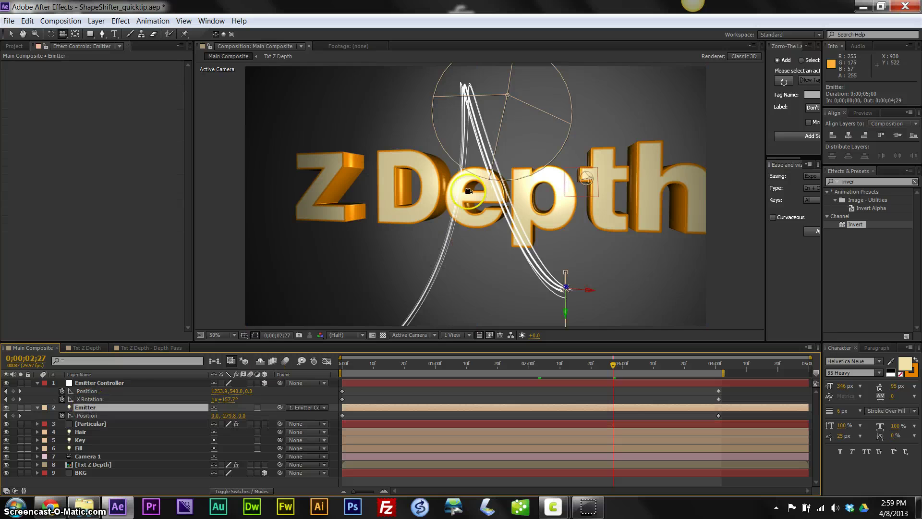
left_click(114, 383)
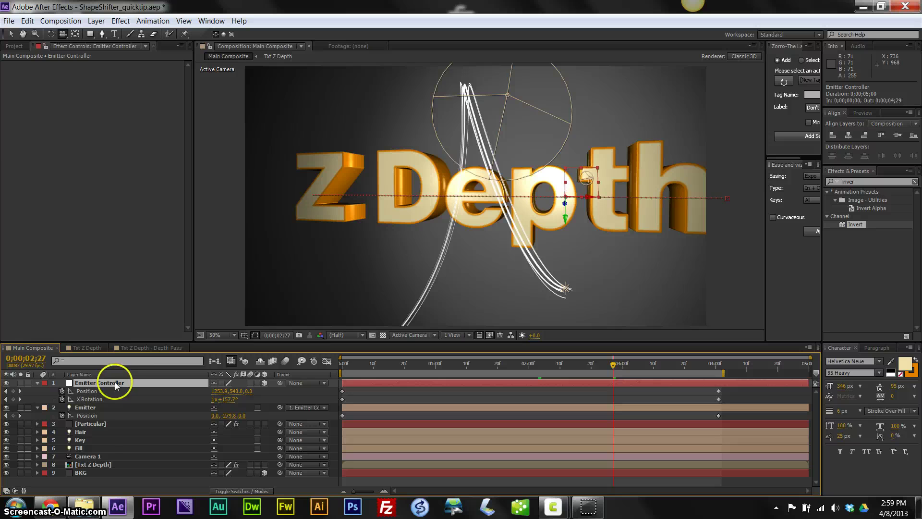
left_click(96, 424)
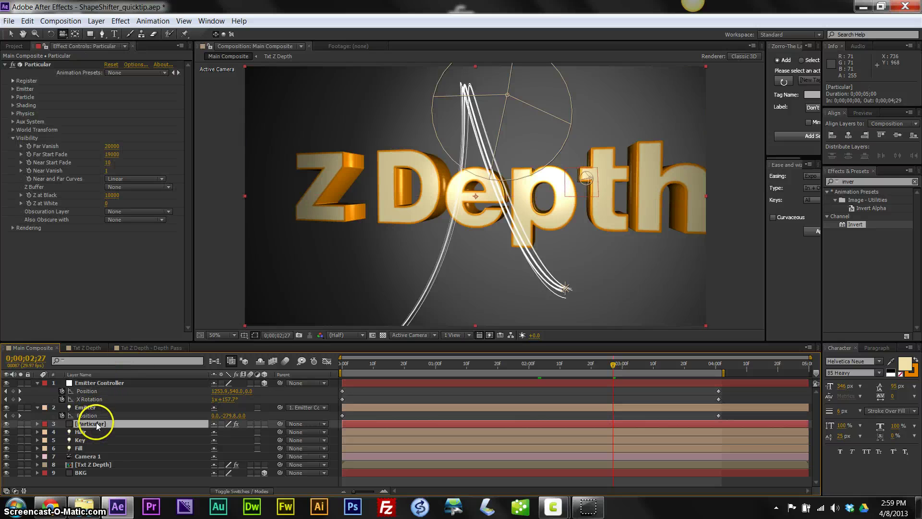
mouse_move(55, 510)
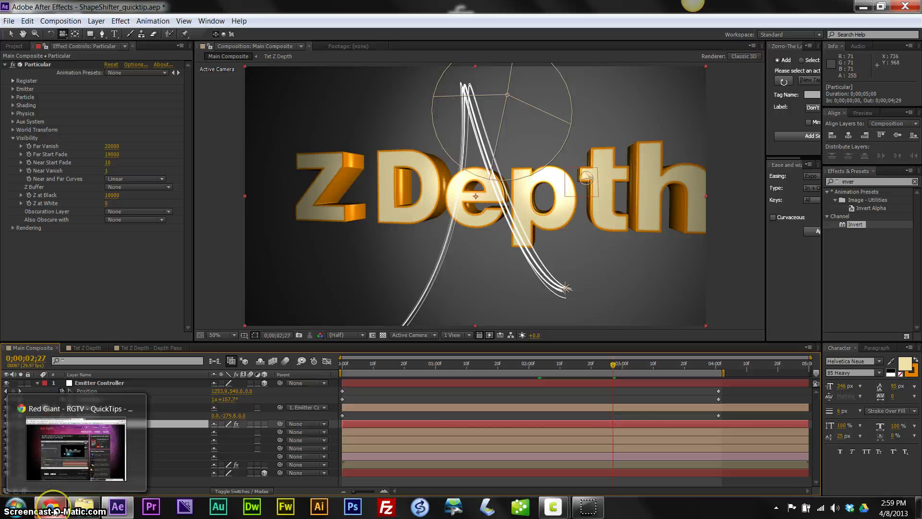
left_click(57, 459)
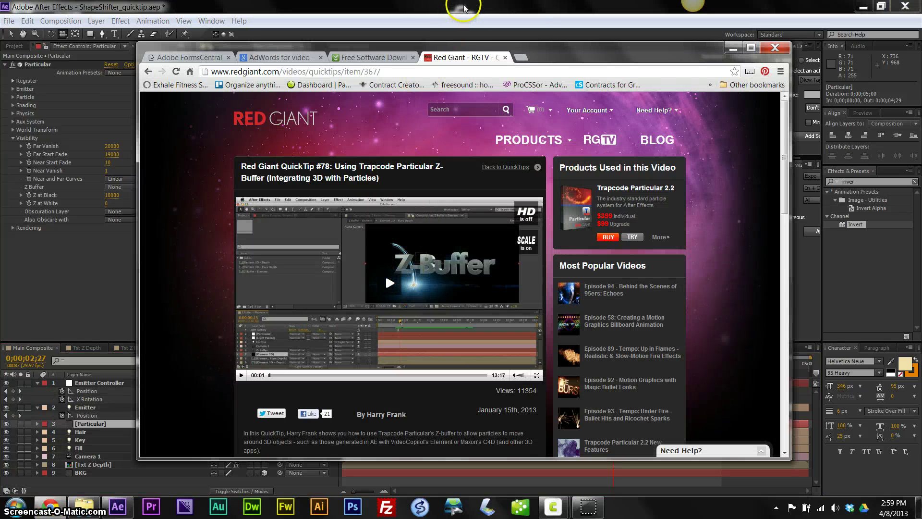
left_click(458, 25)
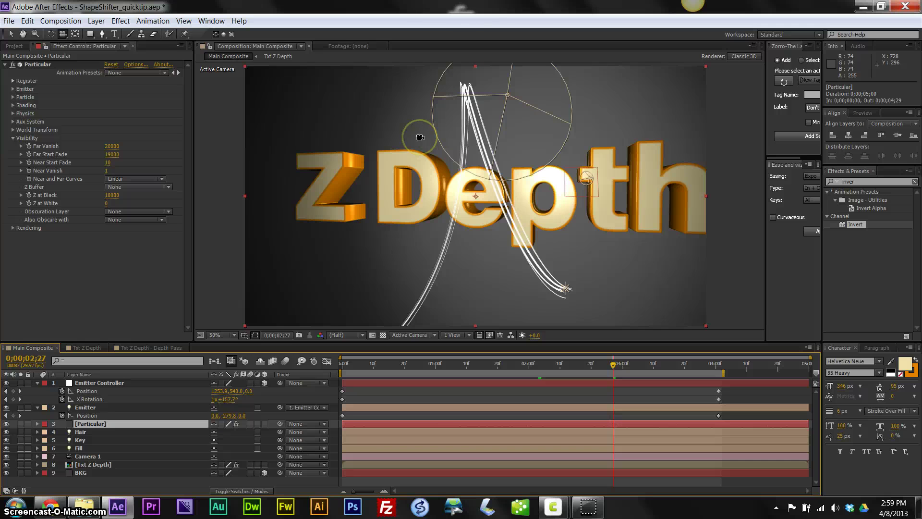
mouse_move(63, 514)
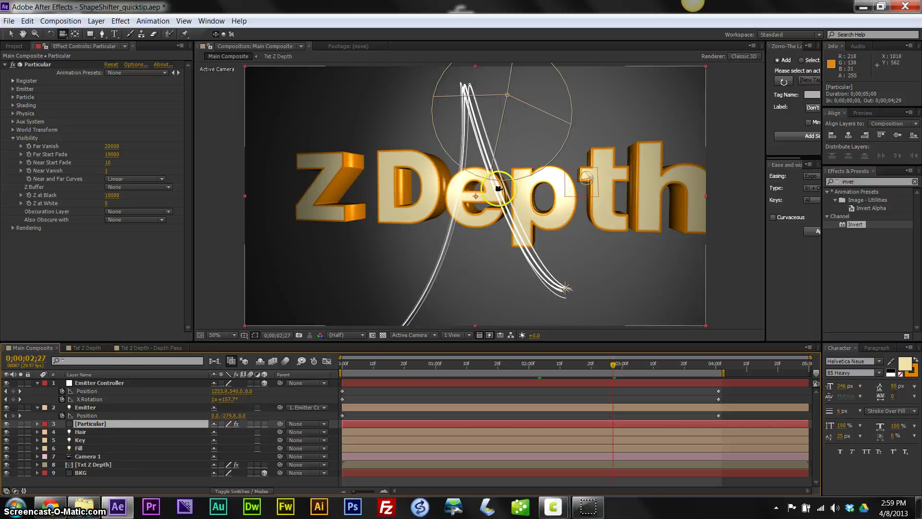
Scrub the timeline through the streak animation, ending at frame 0;00;02;28.
left_click_drag(458, 368, 420, 364)
left_click_drag(502, 364, 546, 364)
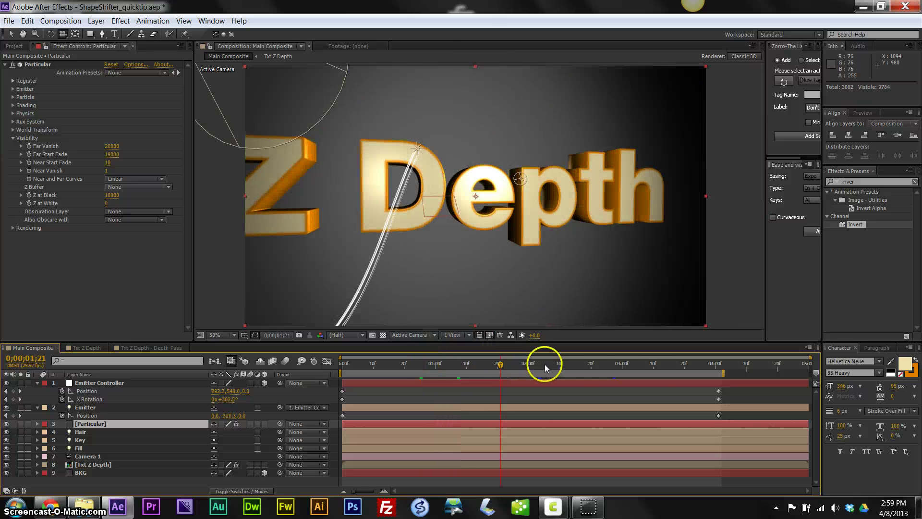
left_click(595, 364)
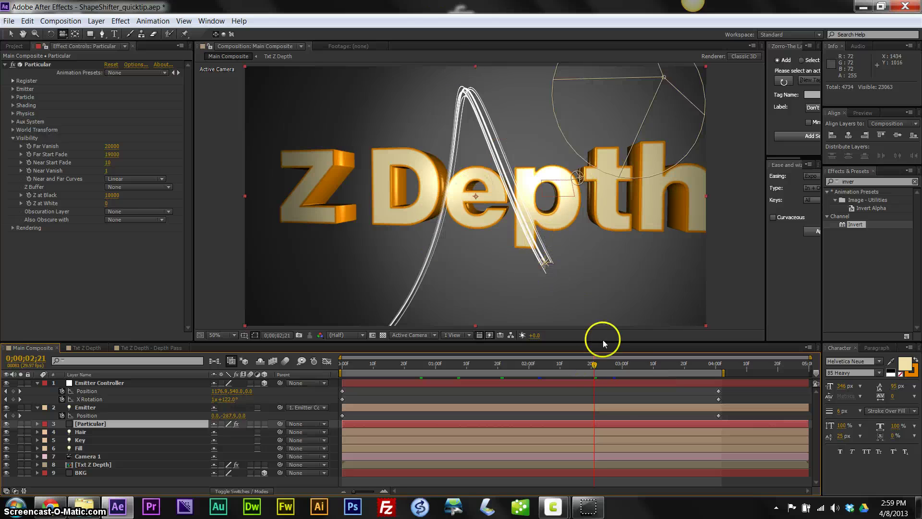
left_click(617, 365)
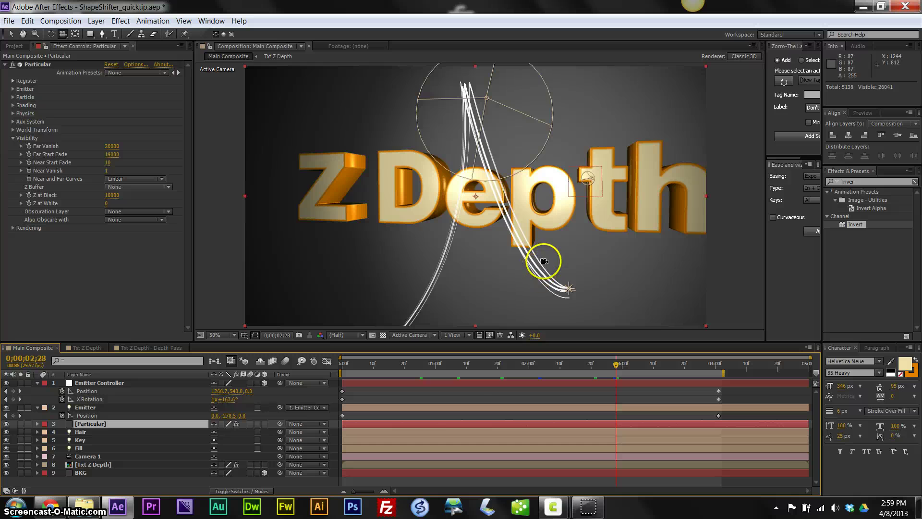
View the scene from Top, then Left, and finally back through Camera 1.
left_click(415, 336)
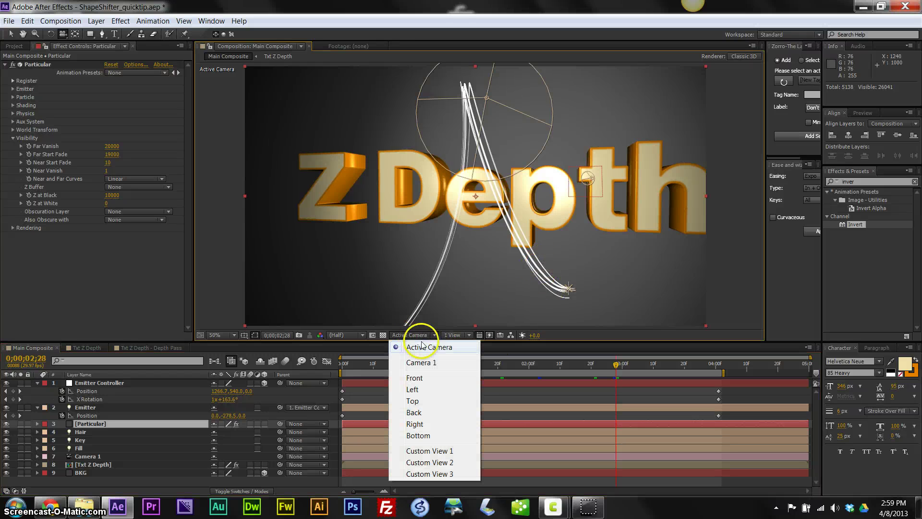
left_click(431, 401)
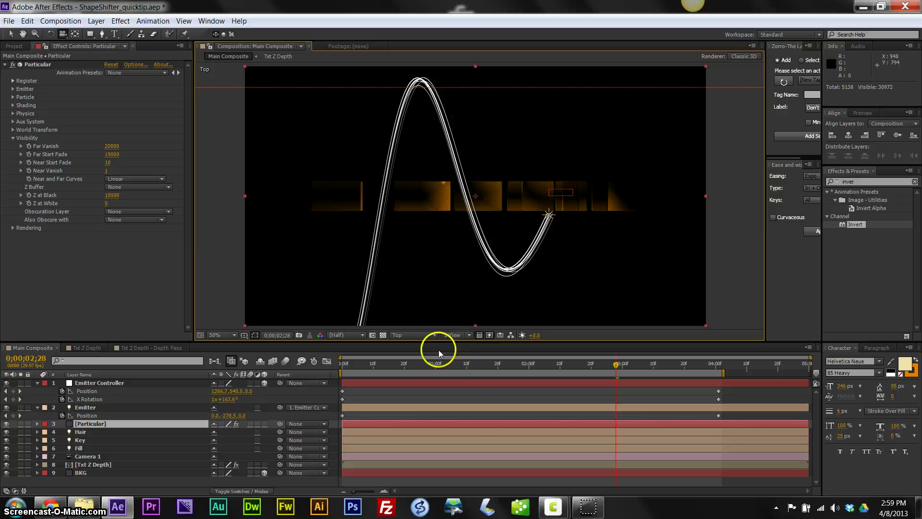
left_click(418, 335)
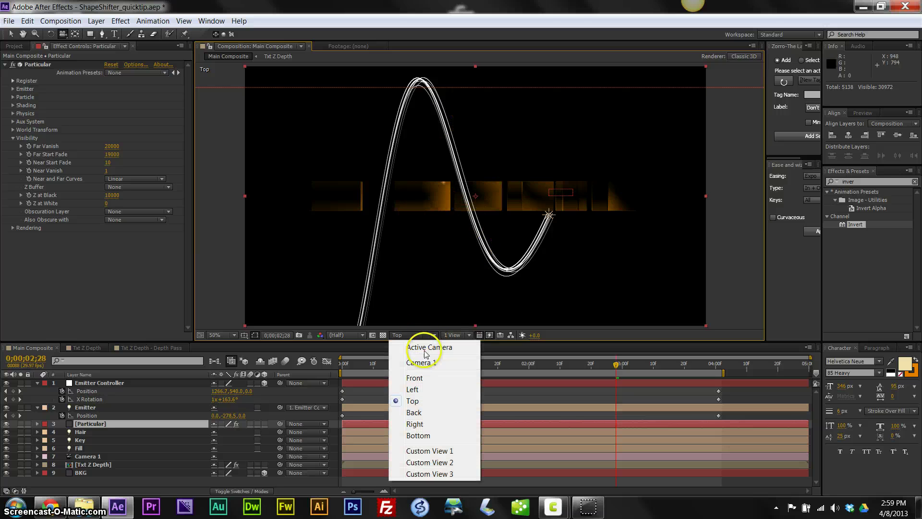
left_click(419, 390)
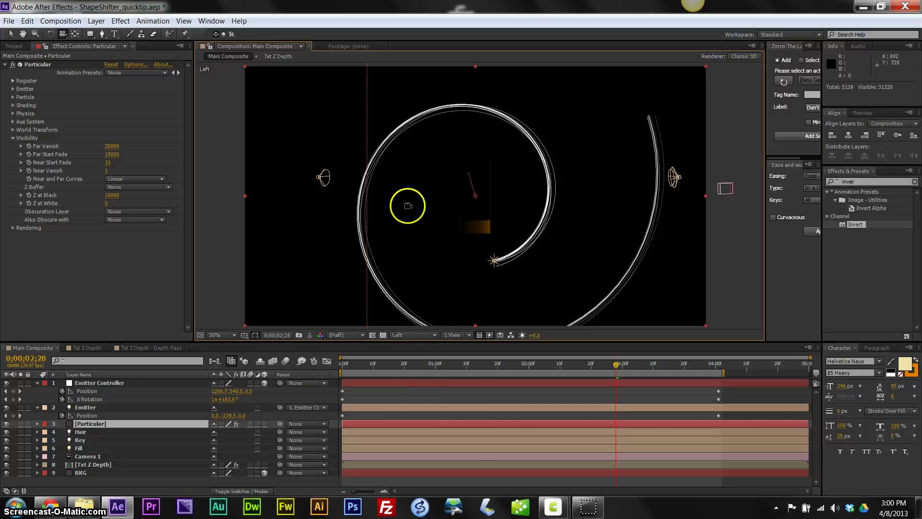
left_click(417, 335)
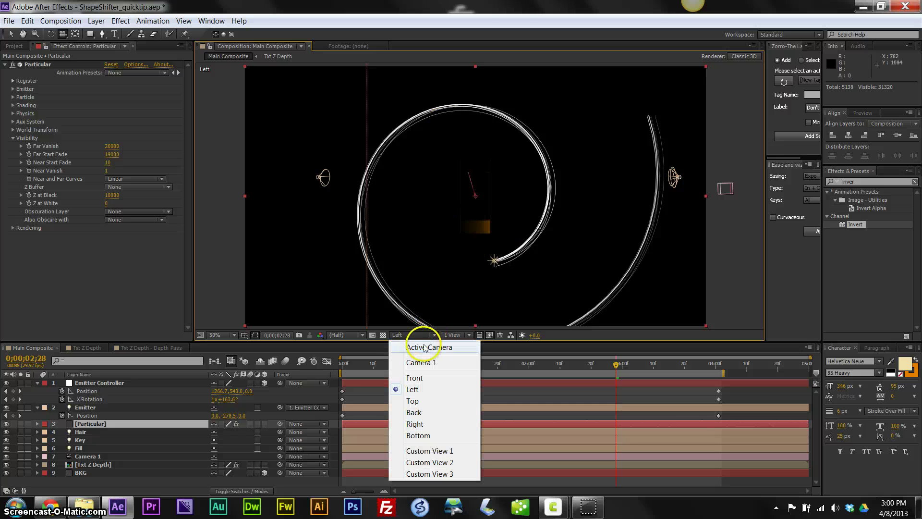
left_click(418, 362)
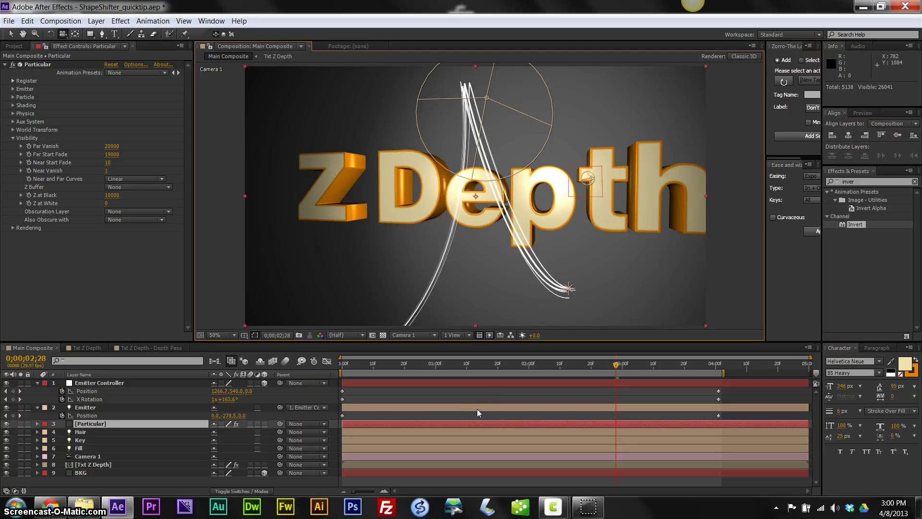
Duplicate the Txt Z Depth layer in Main Composite and start pre-composing the copy.
left_click(272, 413)
left_click(96, 464)
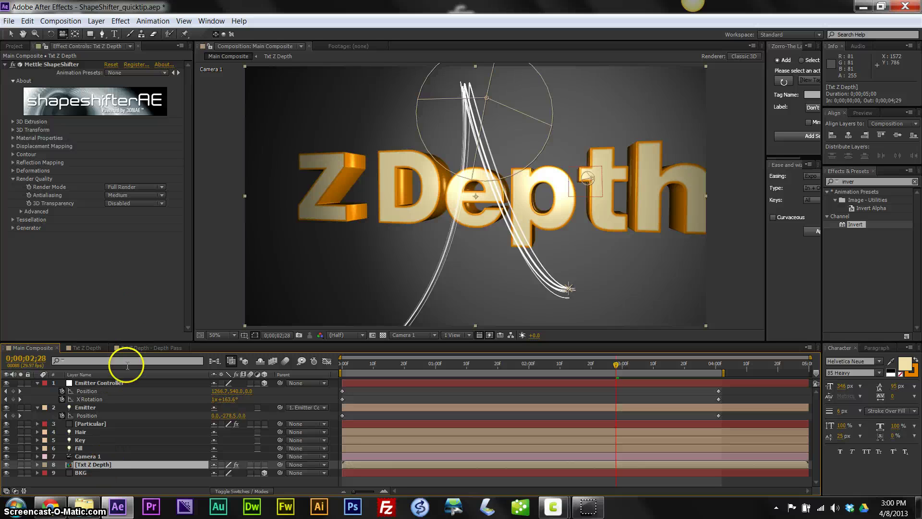
left_click(96, 347)
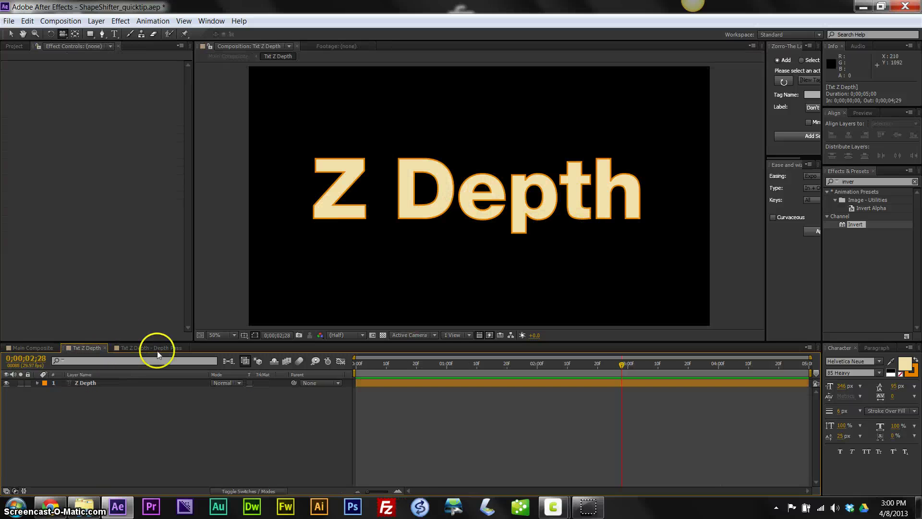
left_click(43, 348)
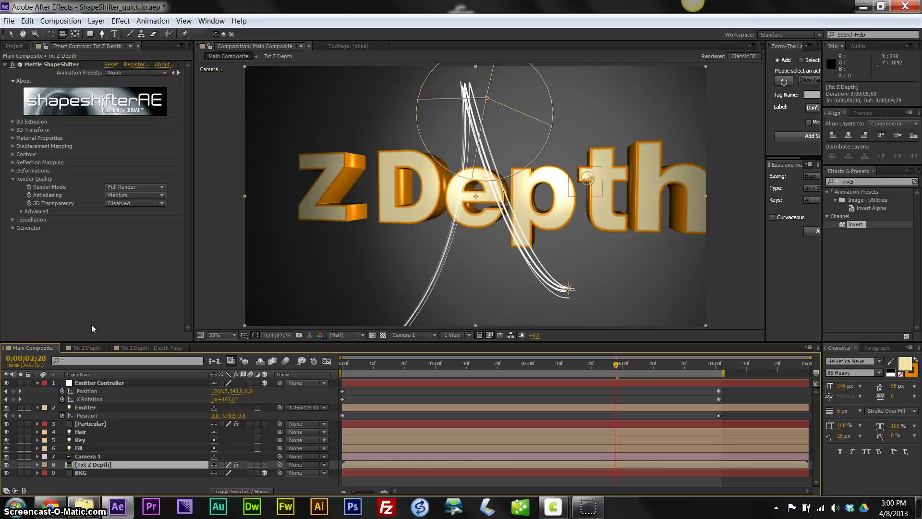
key("ctrl+d")
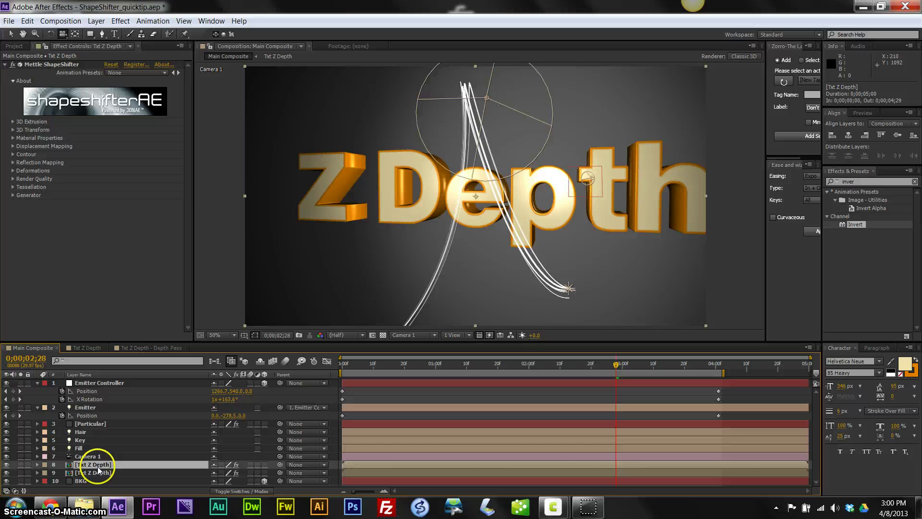
key("ctrl+shift+c")
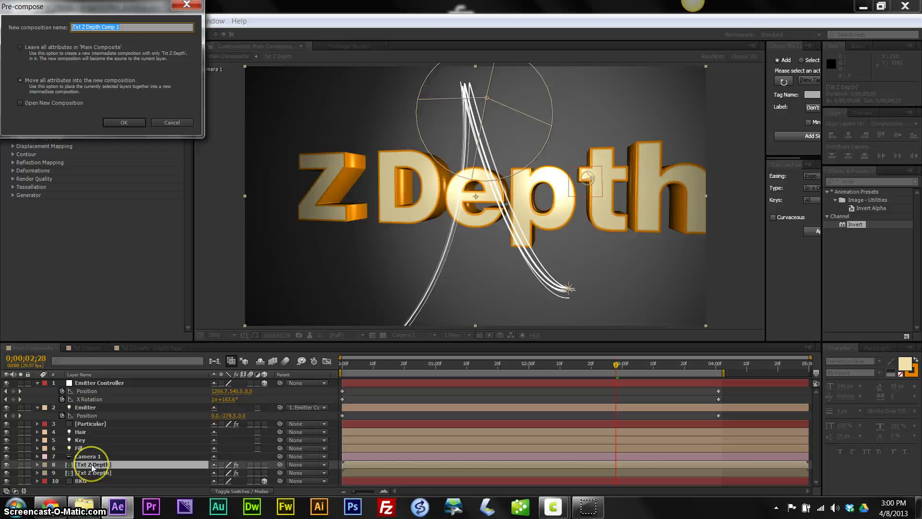
Pre-compose the duplicate as 'Txt Z Depth Pass Comp' with all attributes moved into it.
left_click_drag(133, 8, 292, 71)
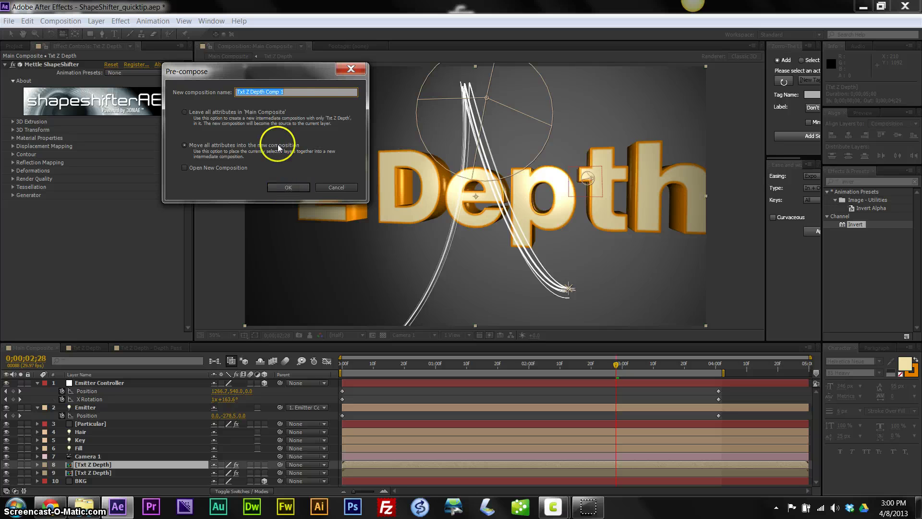
left_click(264, 91)
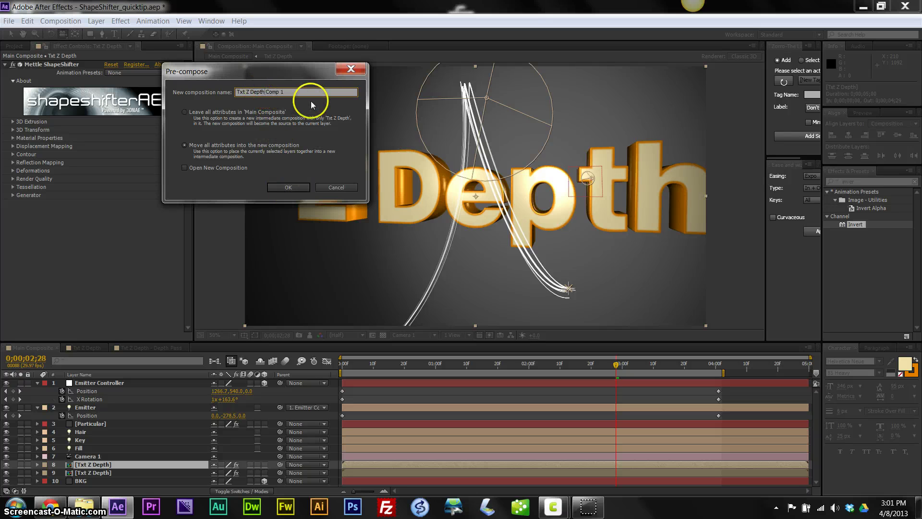
type("Pas")
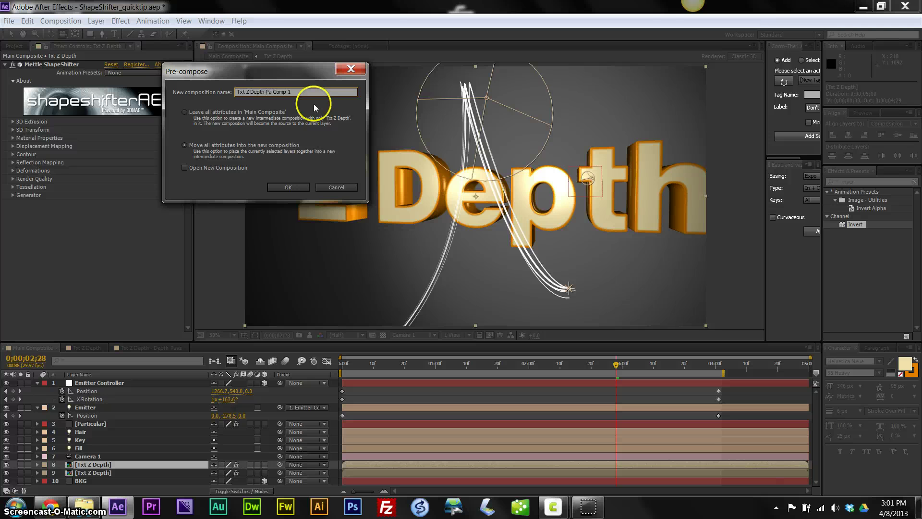
type("s")
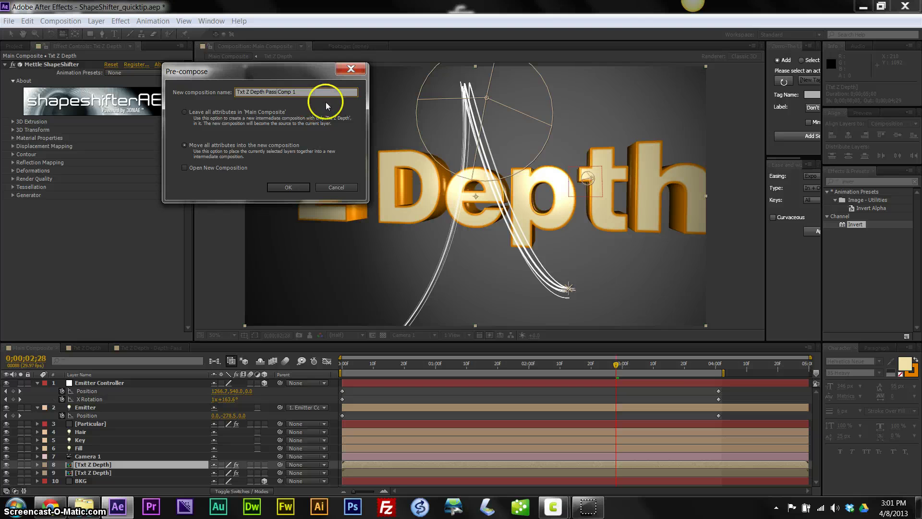
left_click(342, 92)
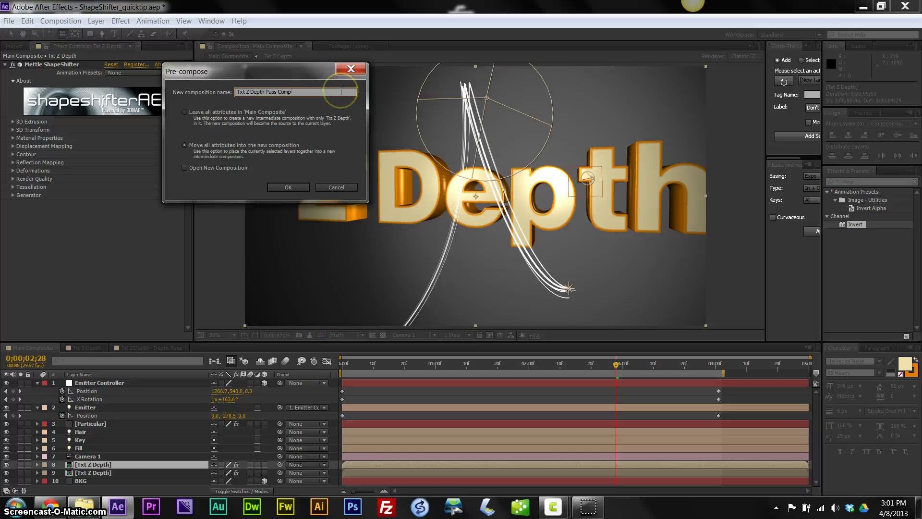
key("Return")
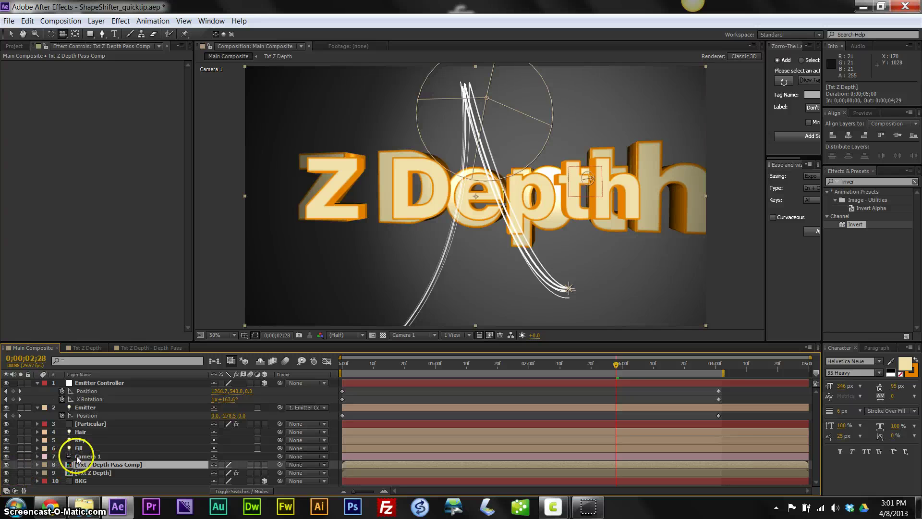
Copy Camera 1 and paste it into the Txt Z Depth Pass Comp precomp.
left_click(77, 456)
key("ctrl+c")
left_click(85, 464)
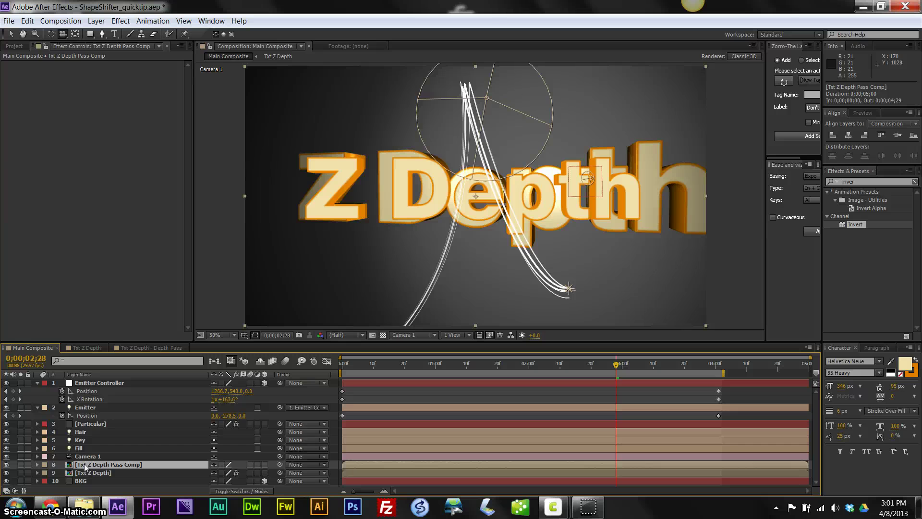
double_click(84, 464)
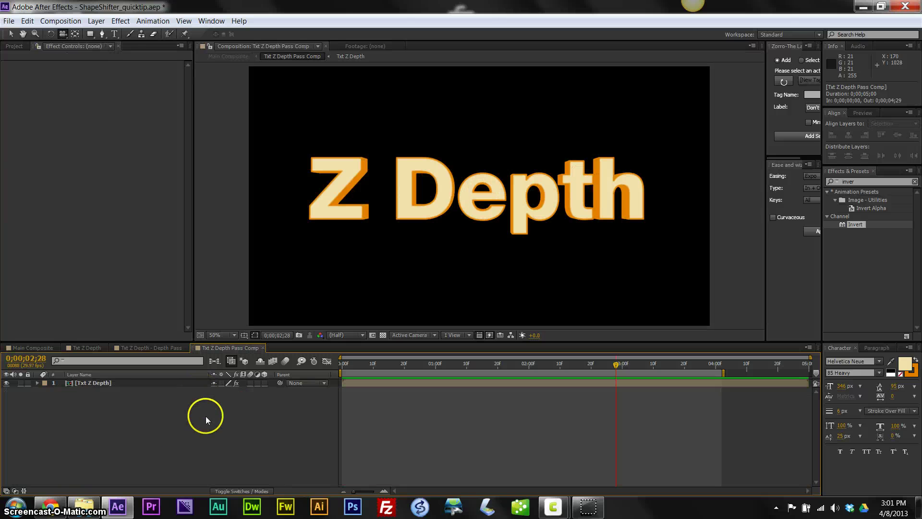
key("ctrl+v")
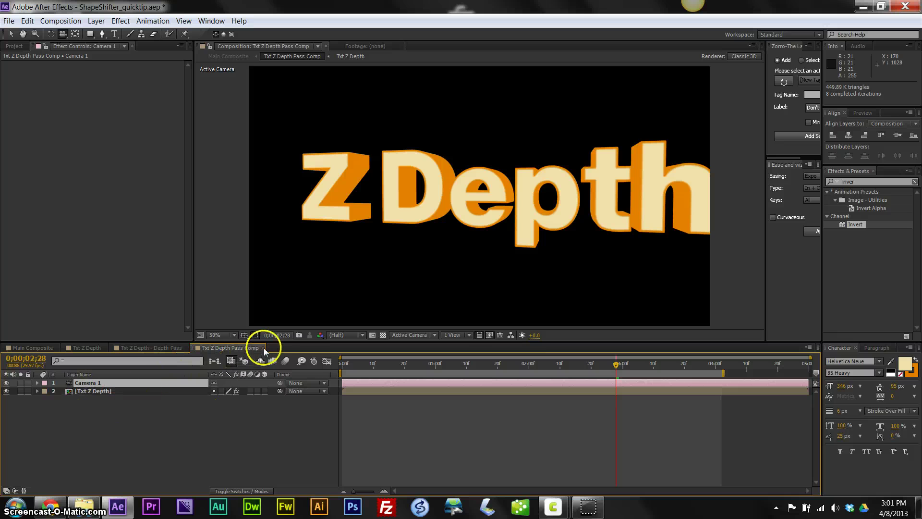
Close the Txt Z Depth - Depth Pass timeline and compare the pass comp against Main Composite.
left_click(140, 348)
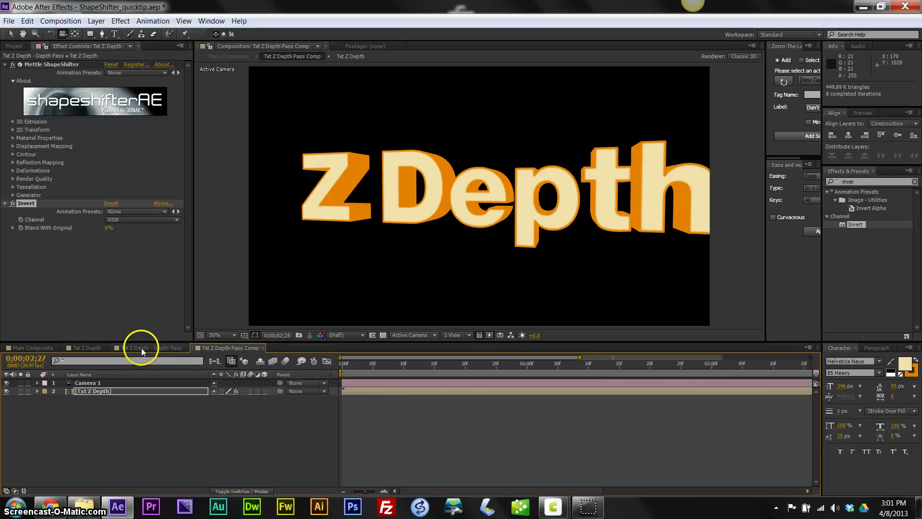
left_click(185, 348)
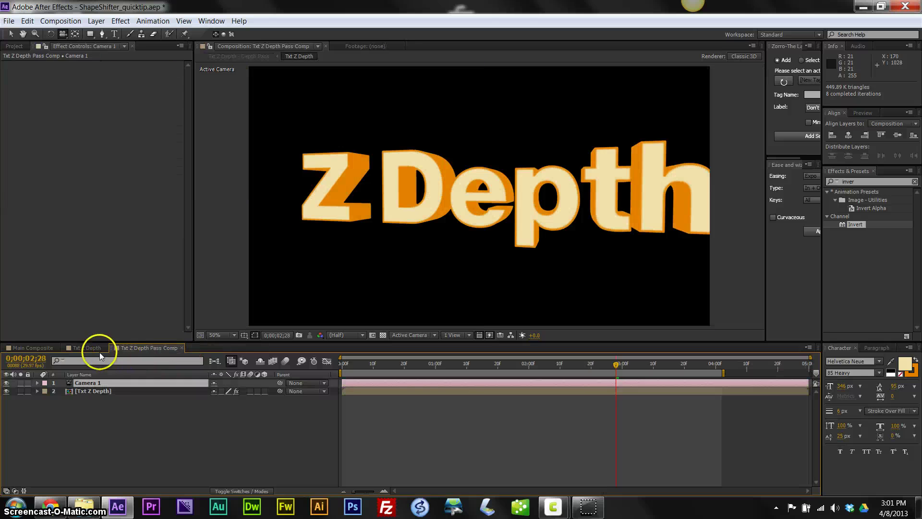
left_click(40, 347)
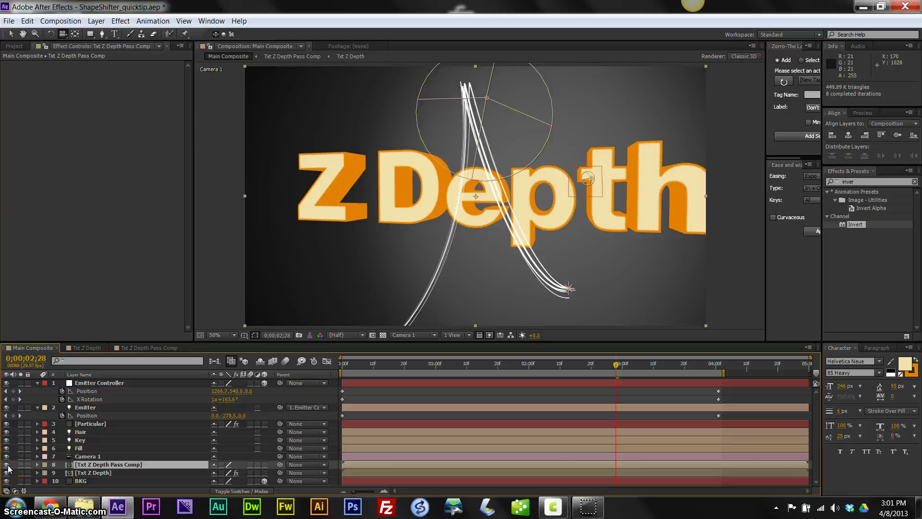
left_click(138, 347)
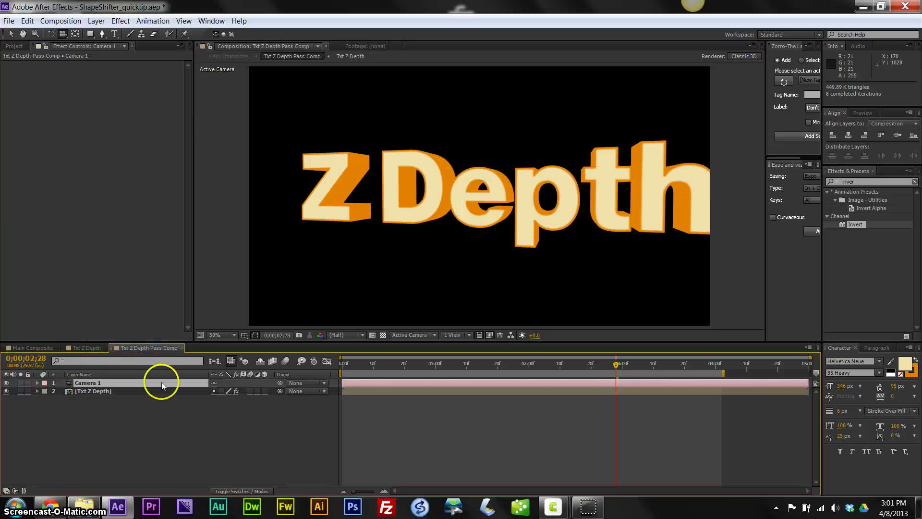
left_click(21, 348)
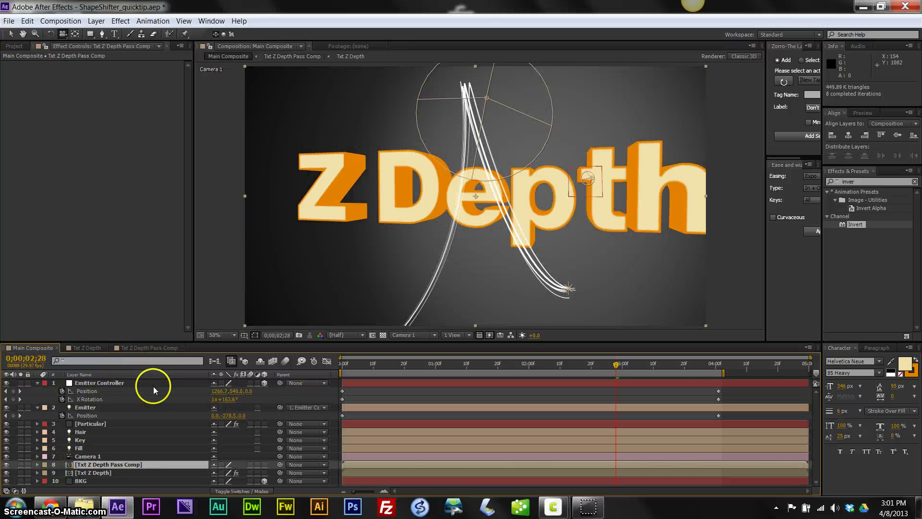
left_click(142, 347)
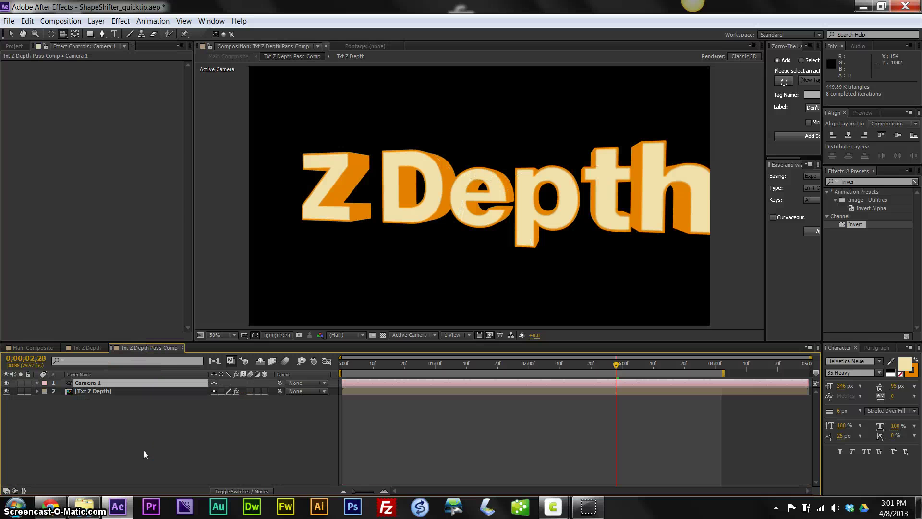
Set ShapeShifter's Render Mode on the Txt Z Depth layer to Depth.
left_click(99, 391)
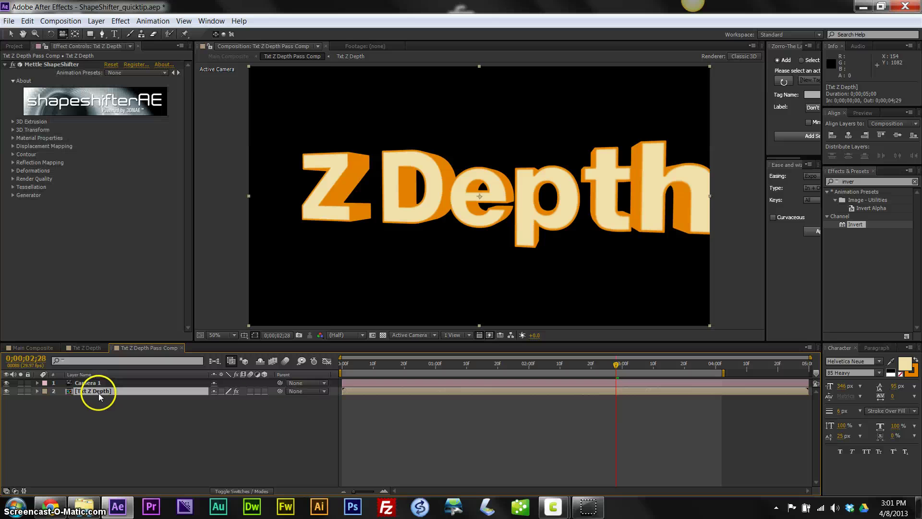
left_click(12, 179)
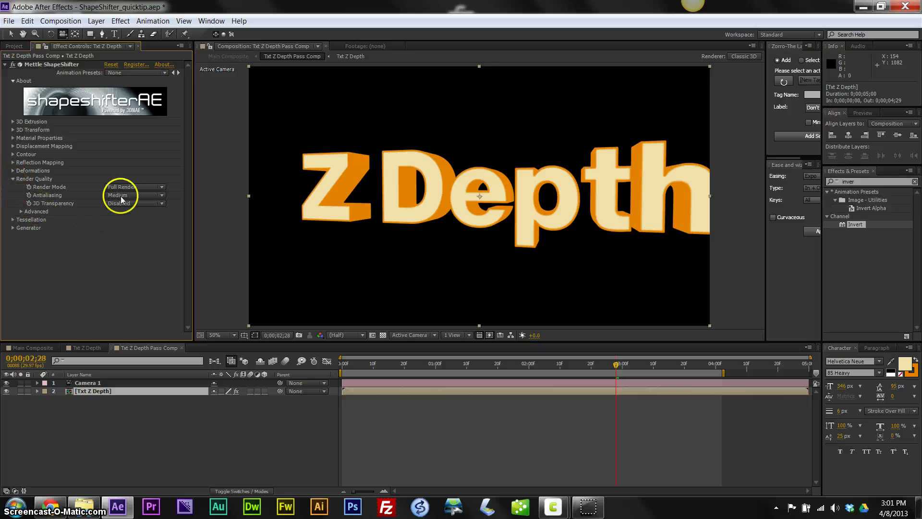
left_click(123, 187)
left_click(136, 220)
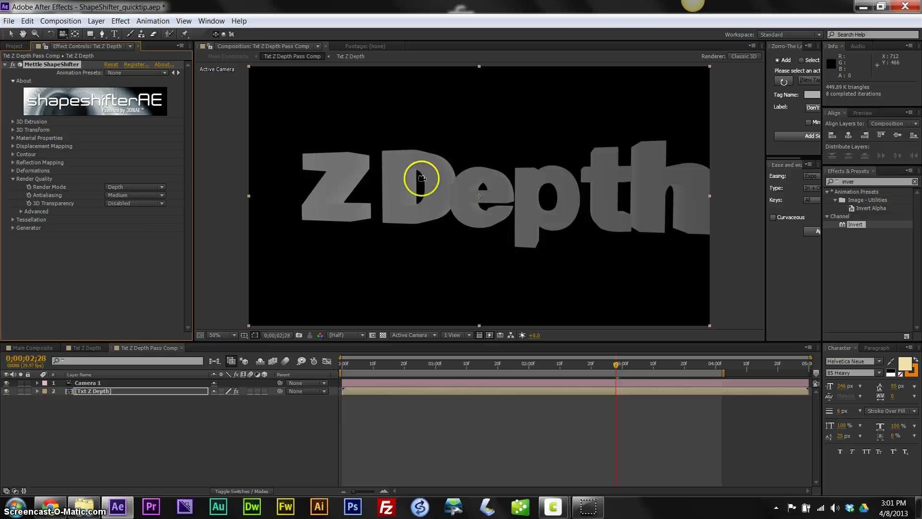
Apply the Invert effect to the Txt Z Depth layer to lighten the depth pass.
scroll(424, 183, "up", 2)
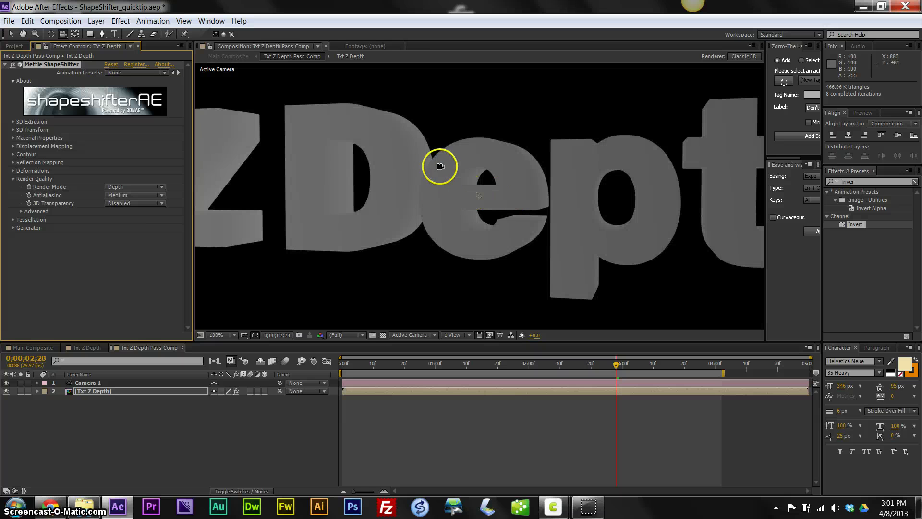
key("v")
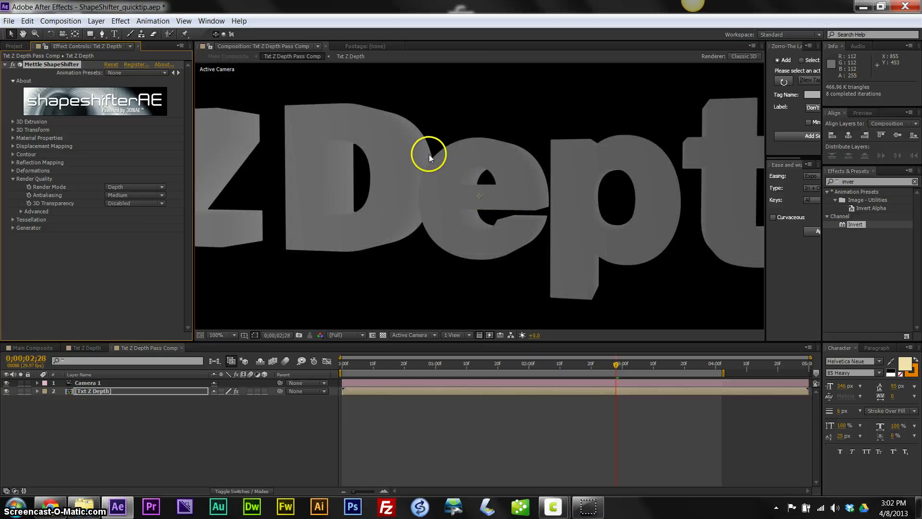
scroll(363, 201, "down", 2)
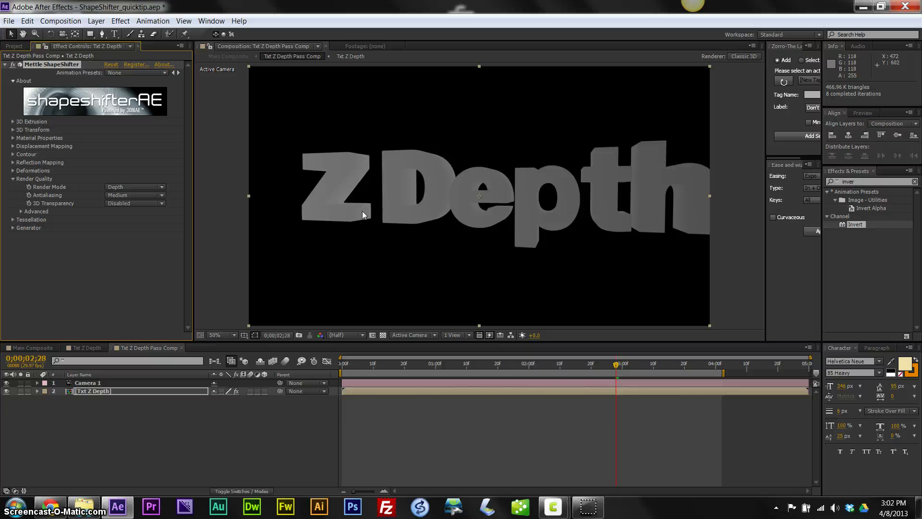
double_click(842, 223)
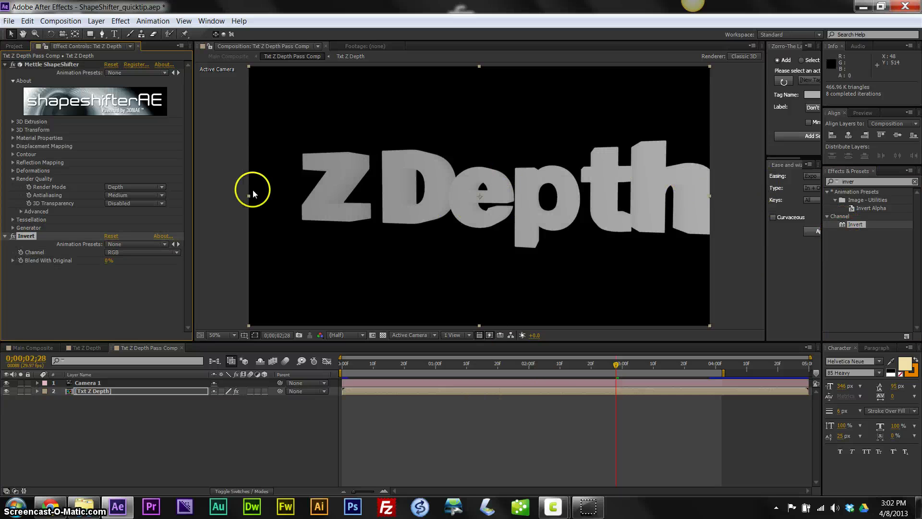
left_click(111, 391)
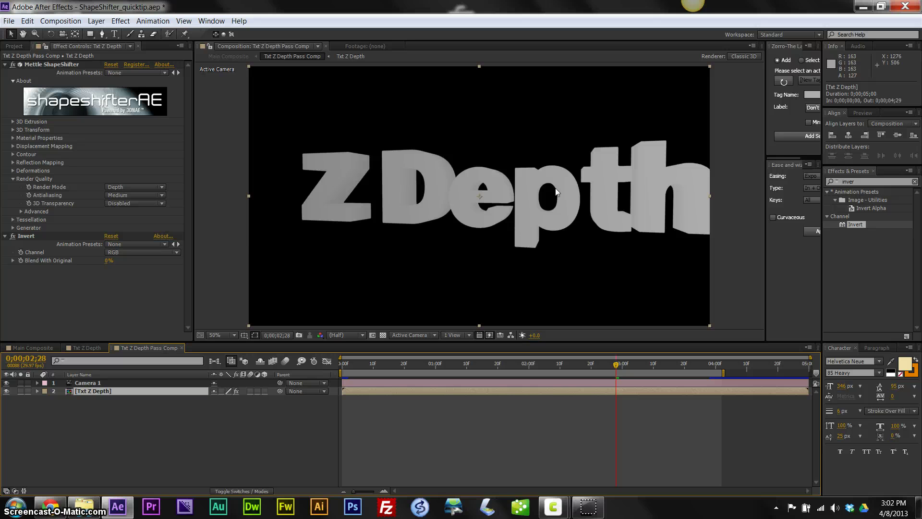
Hide Txt Z Depth Pass Comp in Main Composite and move it to the bottom of the stack.
left_click(45, 347)
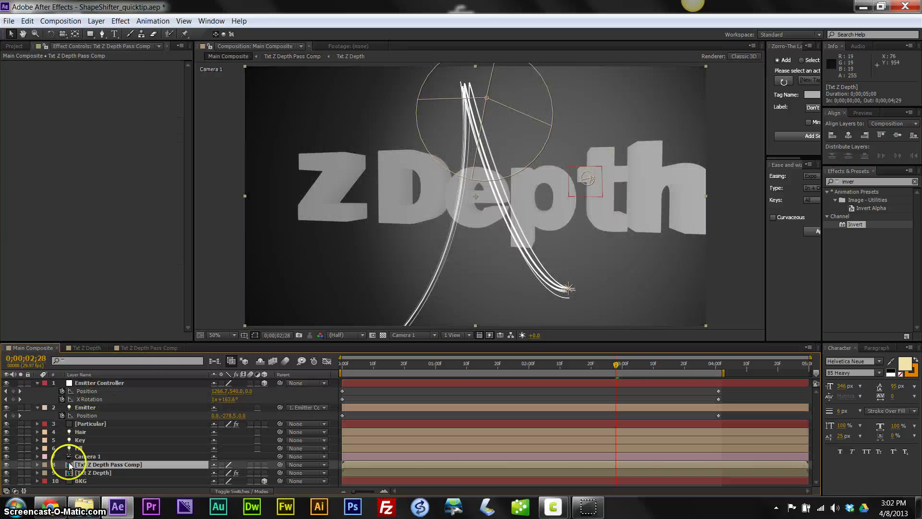
left_click(7, 464)
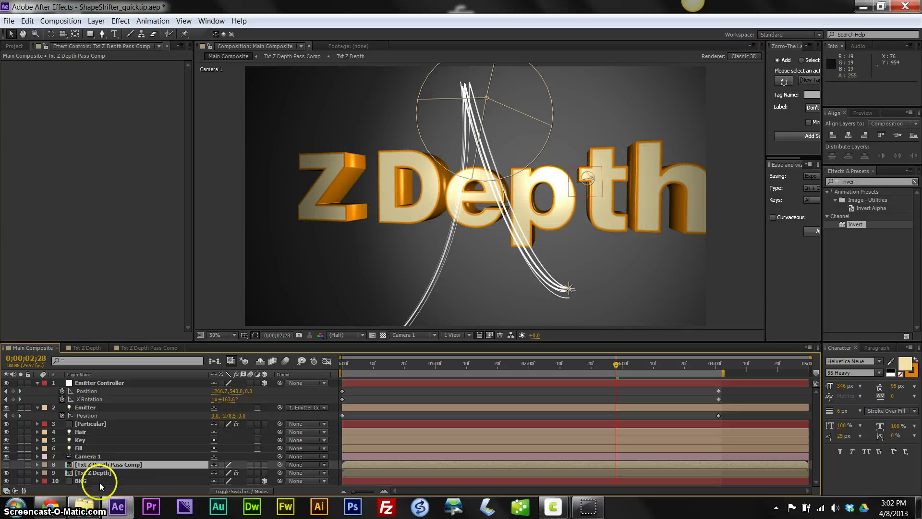
left_click_drag(99, 483, 99, 482)
left_click(39, 407)
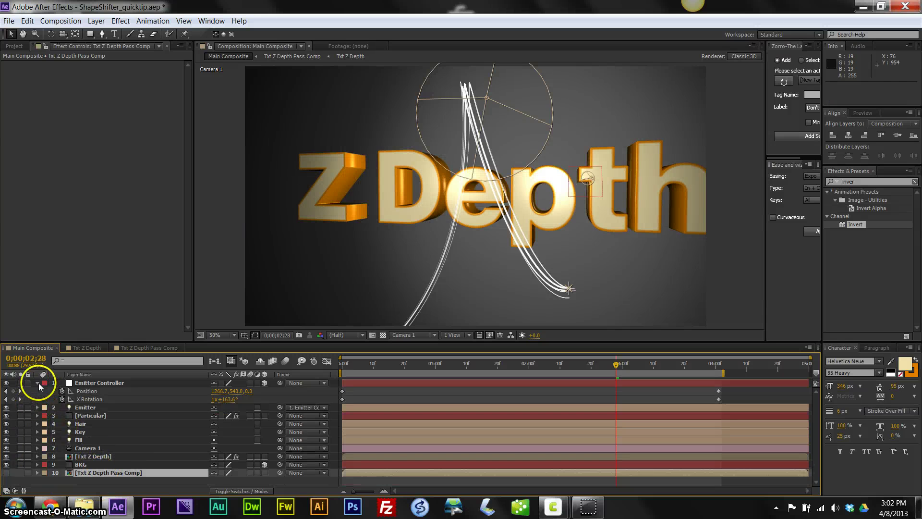
left_click(39, 382)
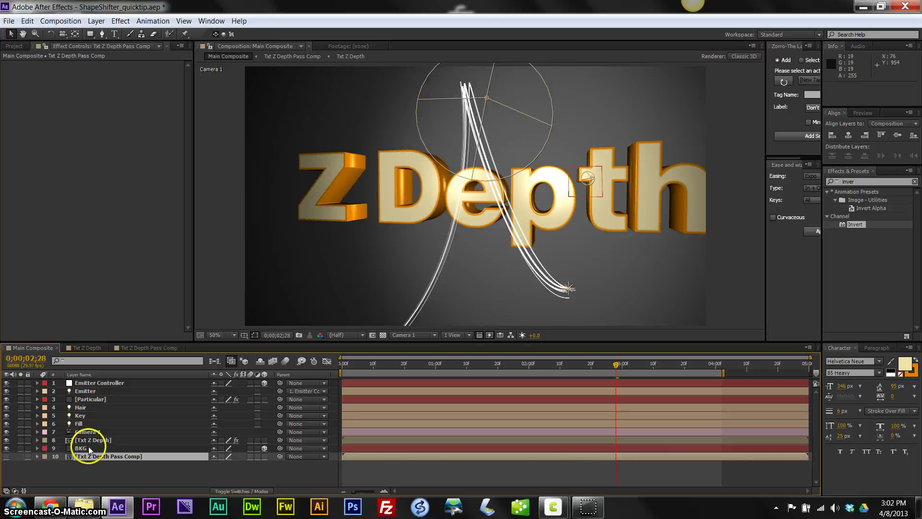
Set Particular's Visibility Z Buffer to the Txt Z Depth Pass Comp layer.
left_click(96, 401)
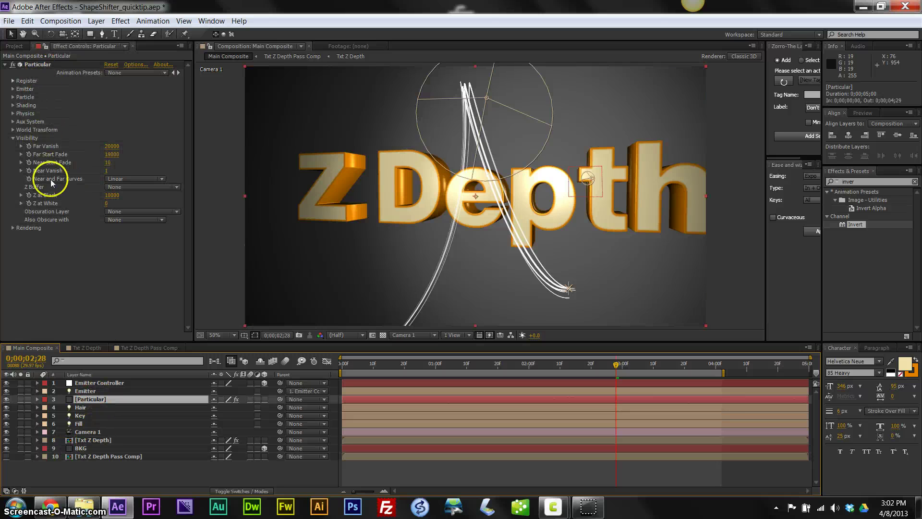
left_click(150, 188)
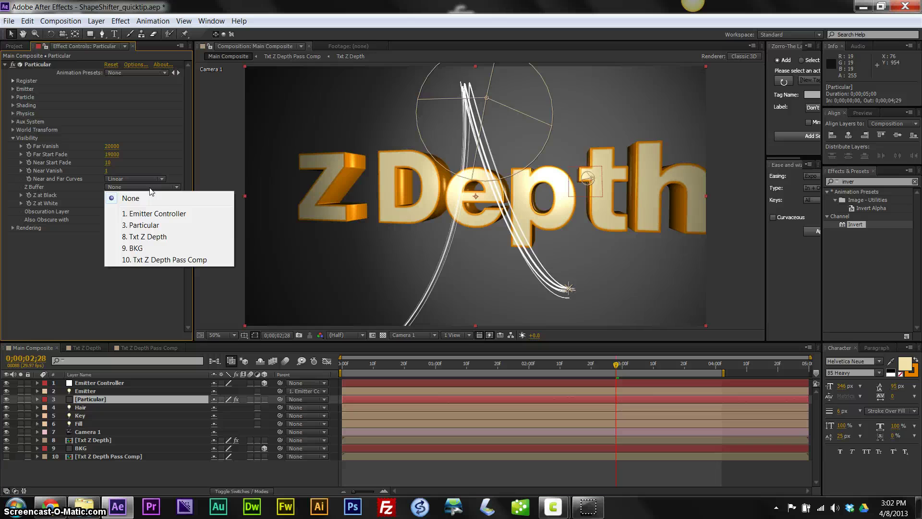
left_click(155, 260)
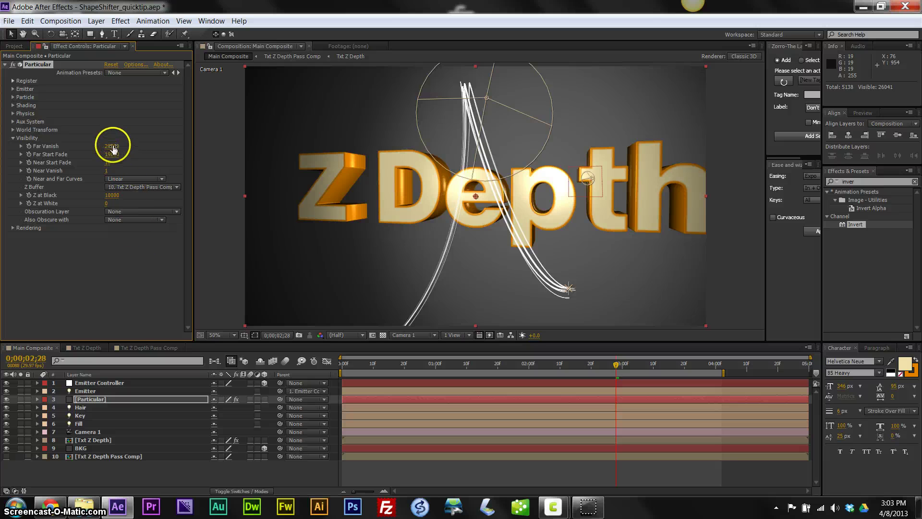
Lower Particular's Far Vanish to 2300, Far Start Fade to 3100, and Z at Black to about 2250.
left_click_drag(113, 149, 114, 149)
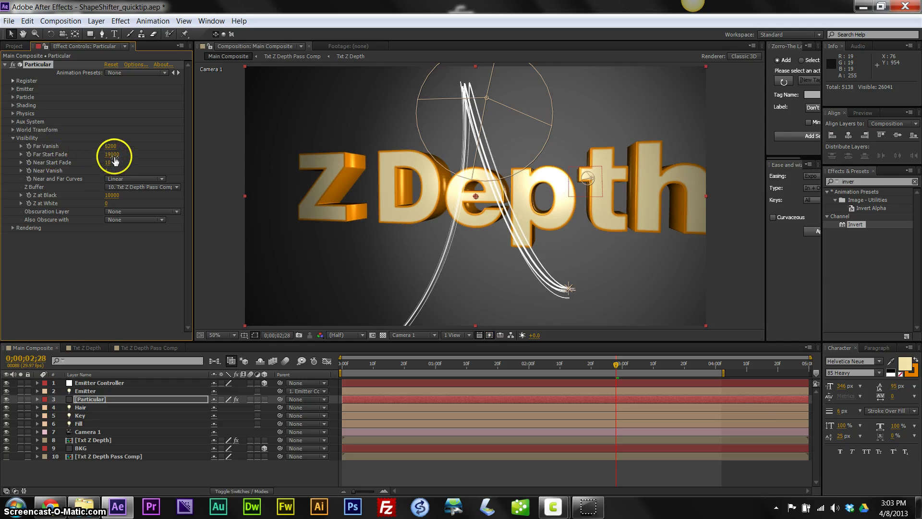
left_click_drag(114, 158, 108, 156)
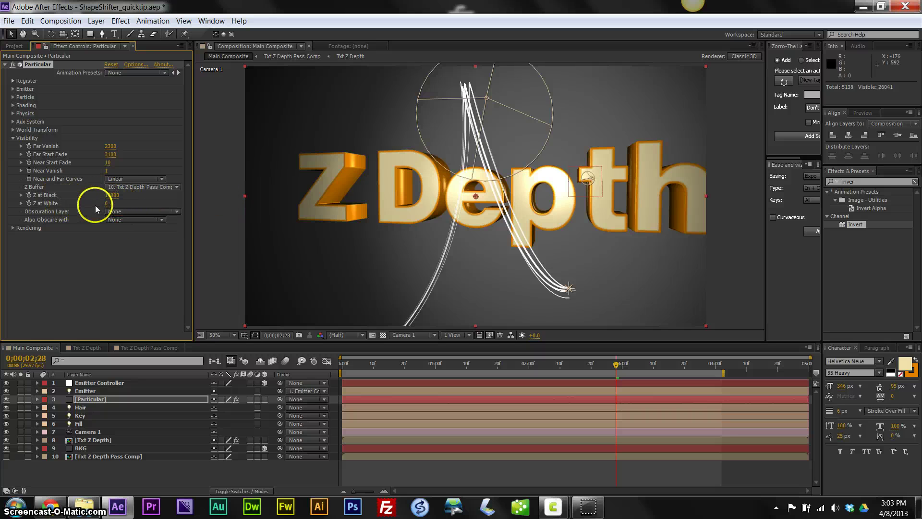
left_click_drag(111, 198, 116, 202)
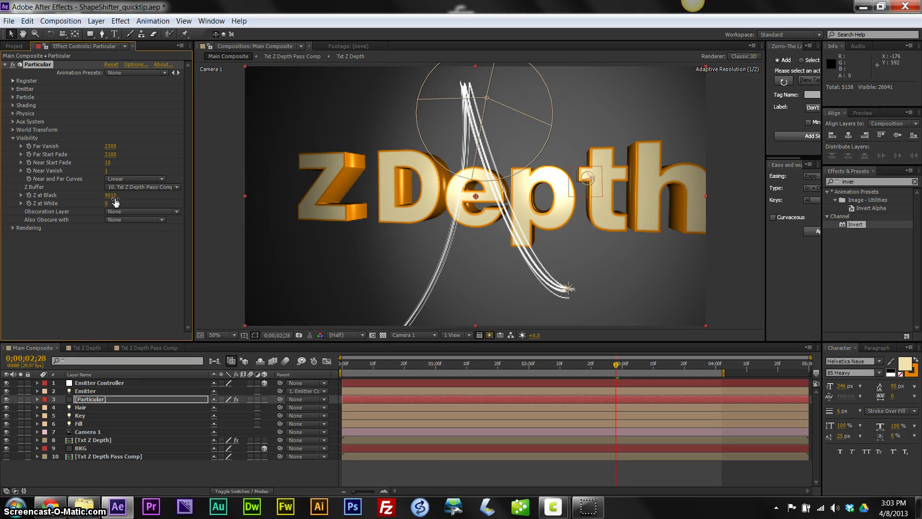
mouse_move(115, 202)
left_mouse_down()
mouse_move(24, 196)
mouse_move(107, 195)
mouse_move(68, 205)
mouse_move(114, 201)
left_mouse_up()
In a close-up view, scrub Particular's Z at Black to 2520 and Z at White to 430, then return the viewer to 50%.
left_click_drag(114, 201, 134, 195)
scroll(463, 213, "up", 4)
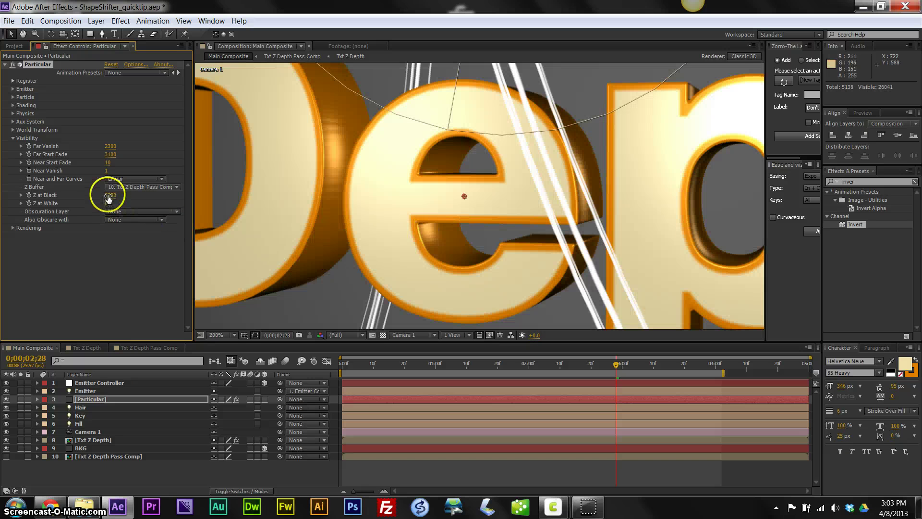
left_click_drag(111, 197, 108, 199)
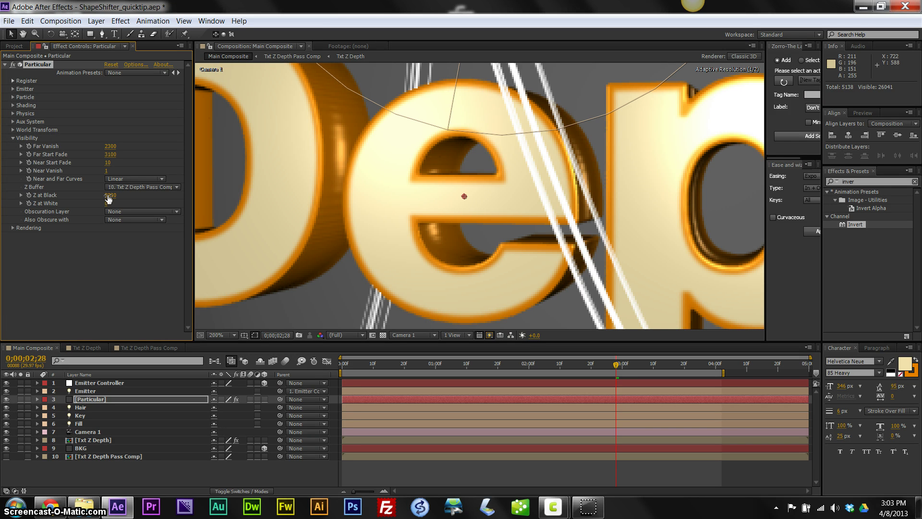
left_click_drag(109, 199, 134, 206)
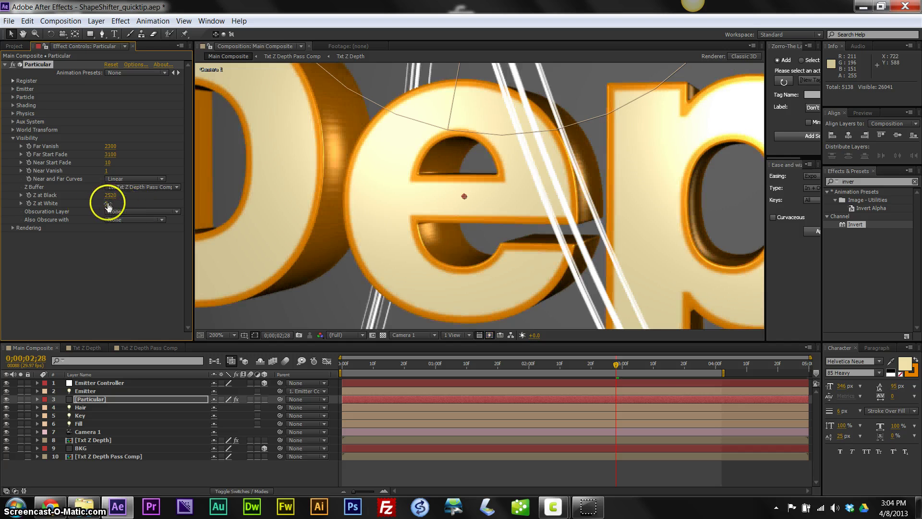
mouse_move(99, 203)
left_mouse_down()
mouse_move(117, 200)
mouse_move(108, 205)
left_mouse_up()
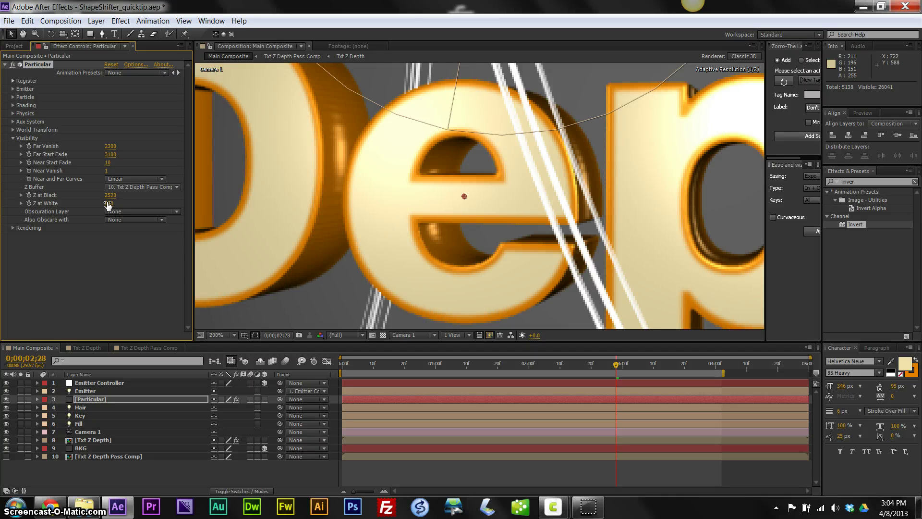
left_click(108, 203)
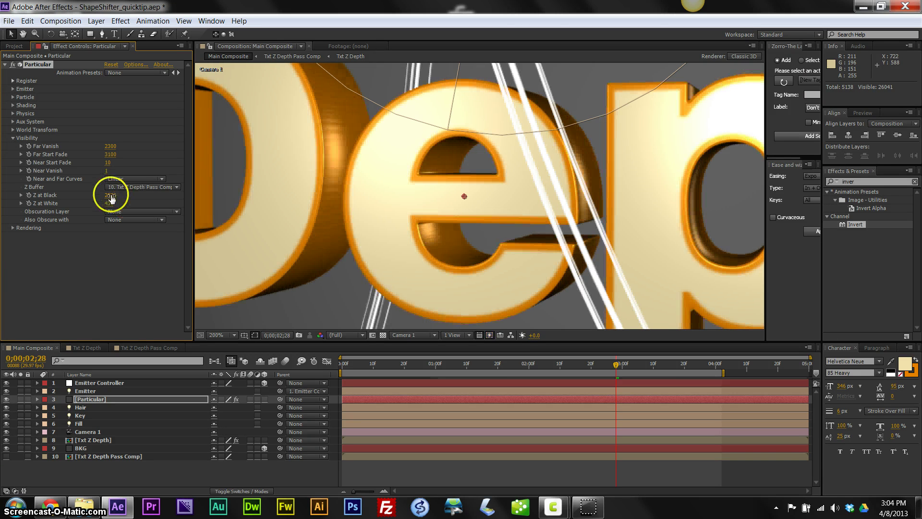
left_click(436, 263)
key("comma")
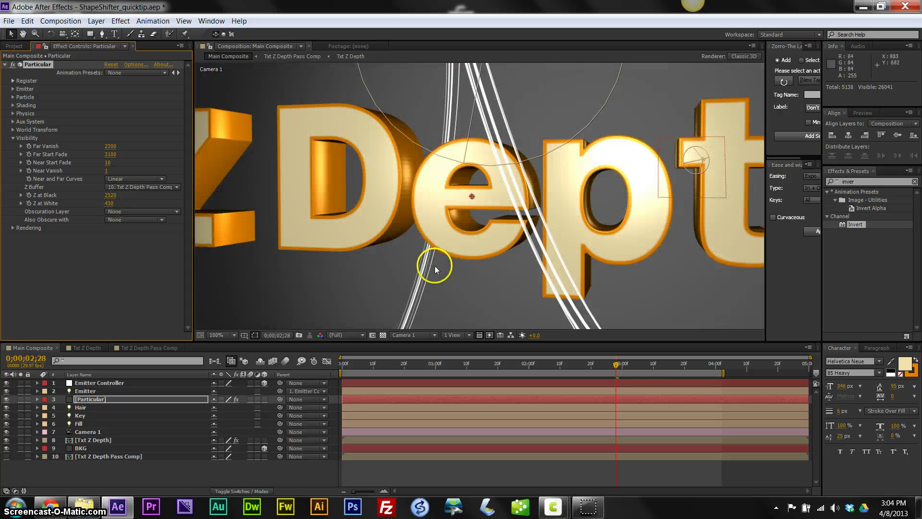
key("comma")
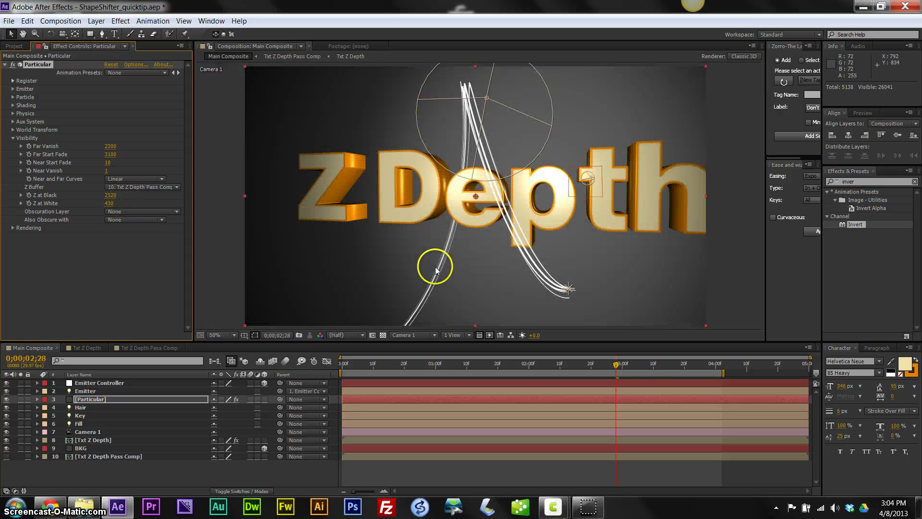
Inspect the streaks at frames 0;00;03;09 and 0;00;03;21, then enter Z at Black as exactly 2000.
left_click(650, 364)
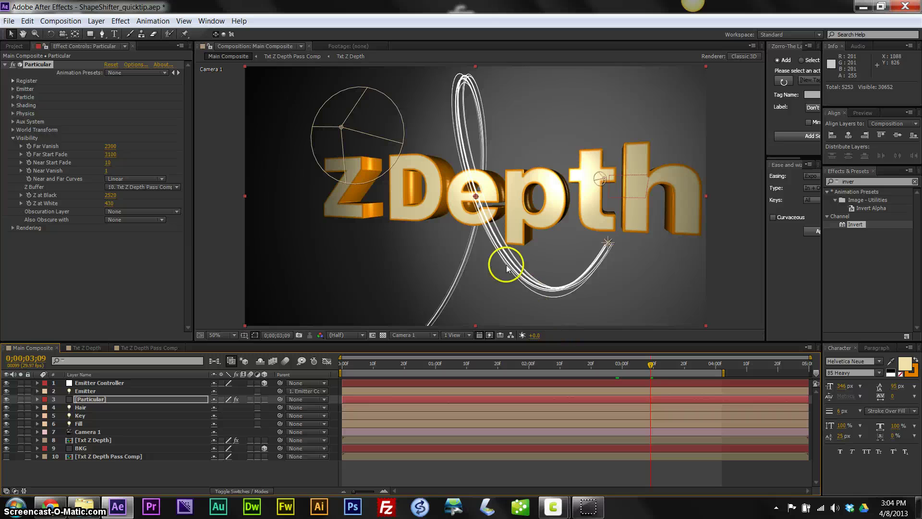
left_click(686, 363)
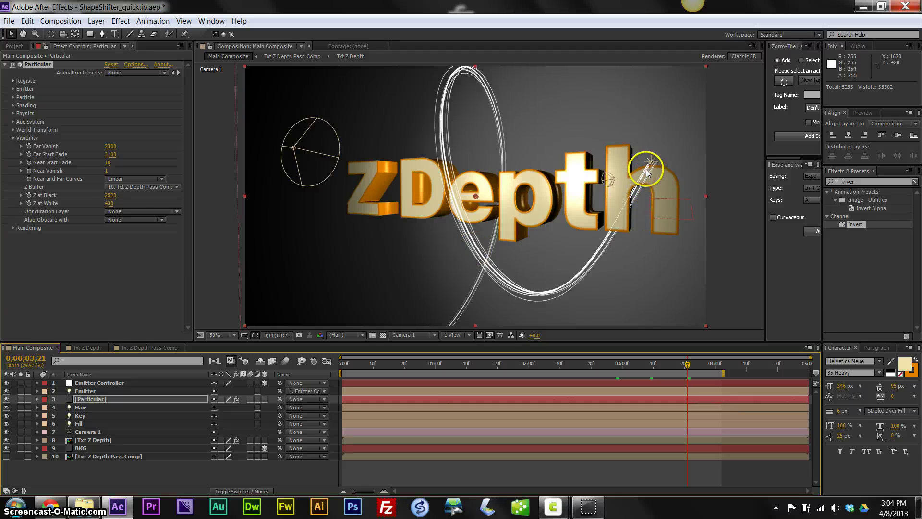
mouse_move(111, 199)
left_mouse_down()
mouse_move(118, 196)
mouse_move(128, 222)
mouse_move(113, 198)
mouse_move(95, 191)
mouse_move(110, 197)
left_mouse_up()
left_click(113, 195)
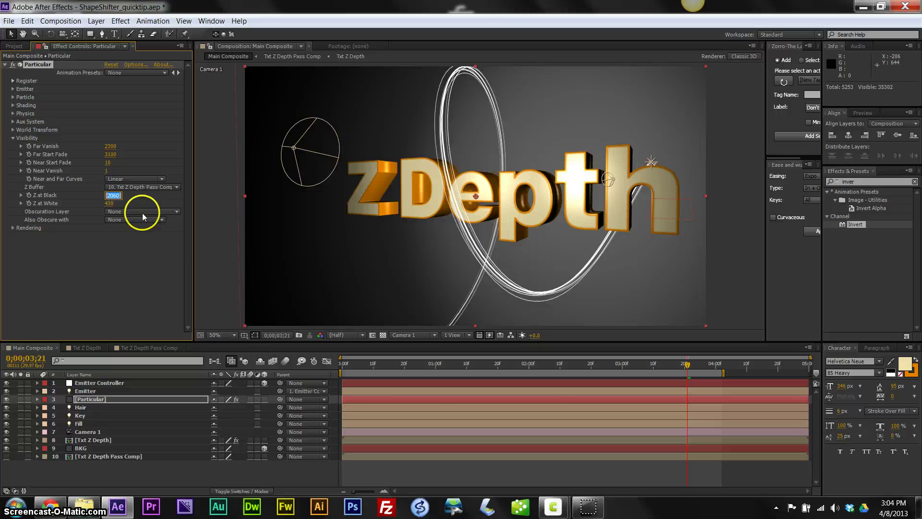
type("2000")
key("Return")
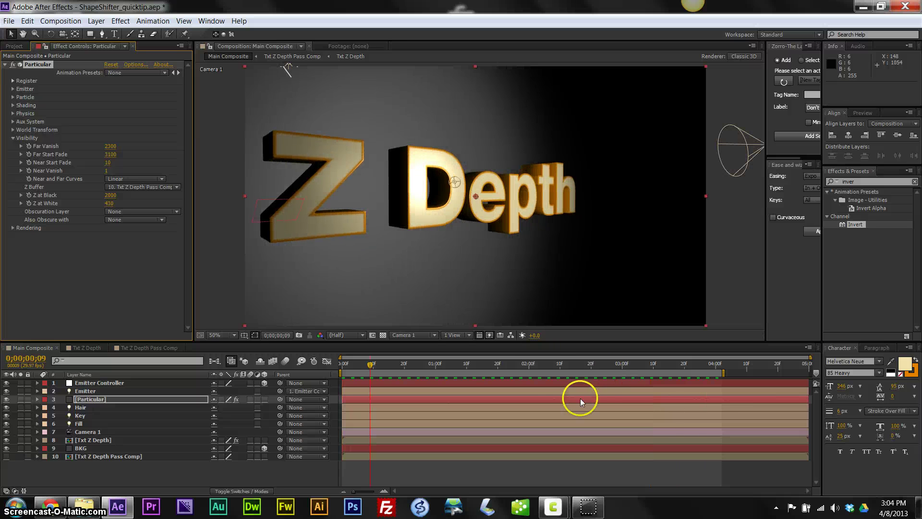
Stop the preview and move the time indicator to 0;00;02;24, where streaks cross the ZDepth letters.
left_click(580, 398)
left_click_drag(535, 364, 546, 364)
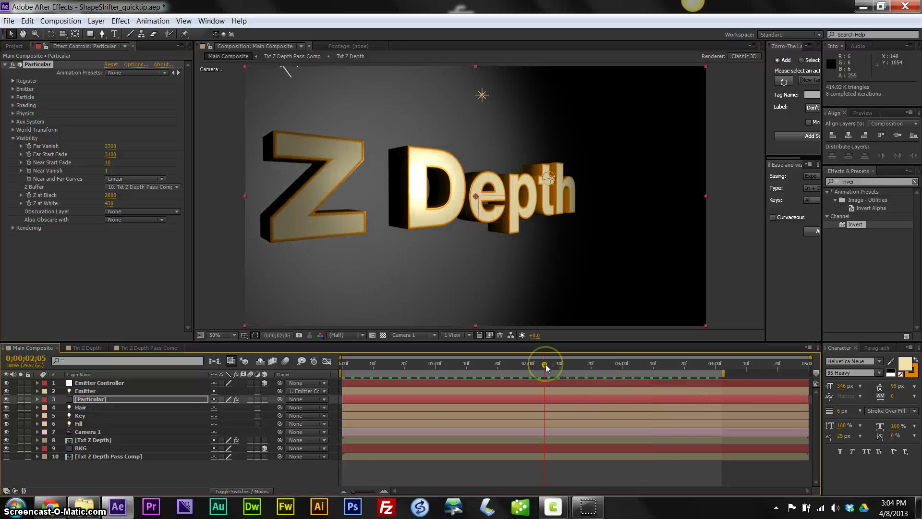
left_click(600, 364)
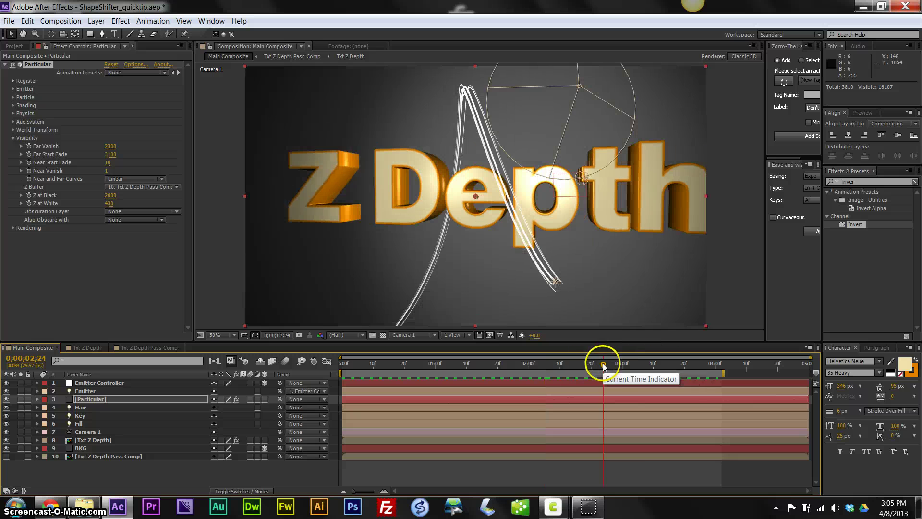